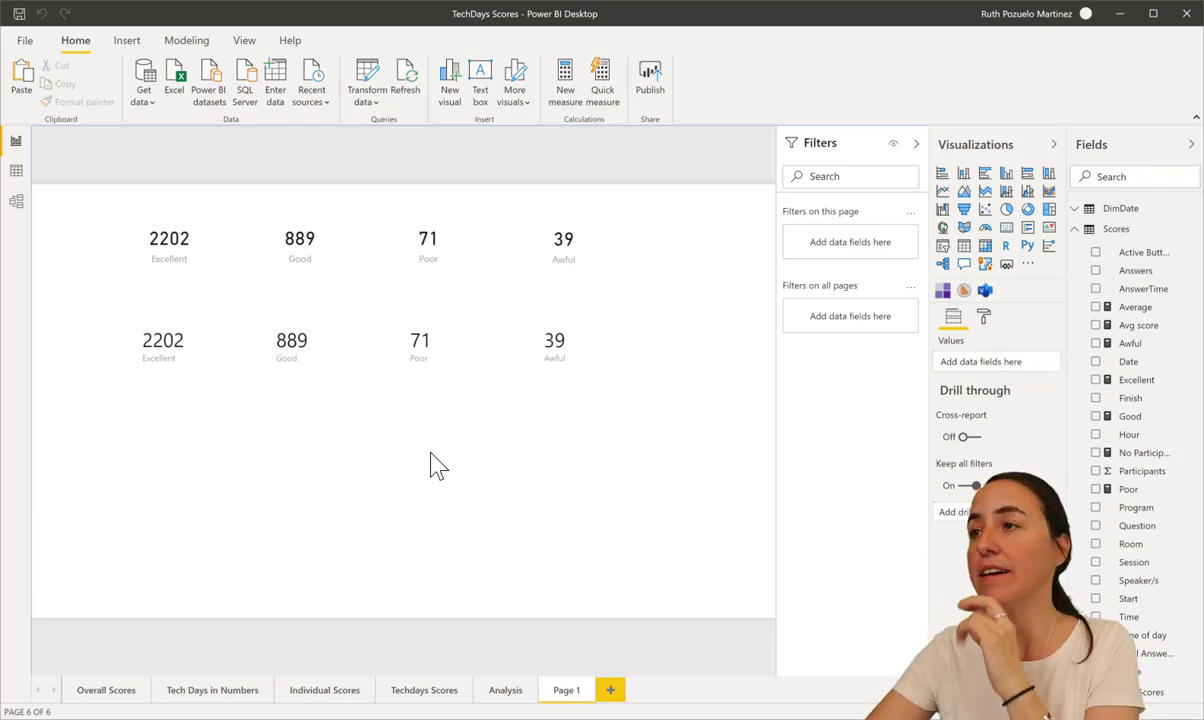
# Step: Check the distinct values of the Scores table's Answers column, then return to the report page
pyautogui.click(16, 170)
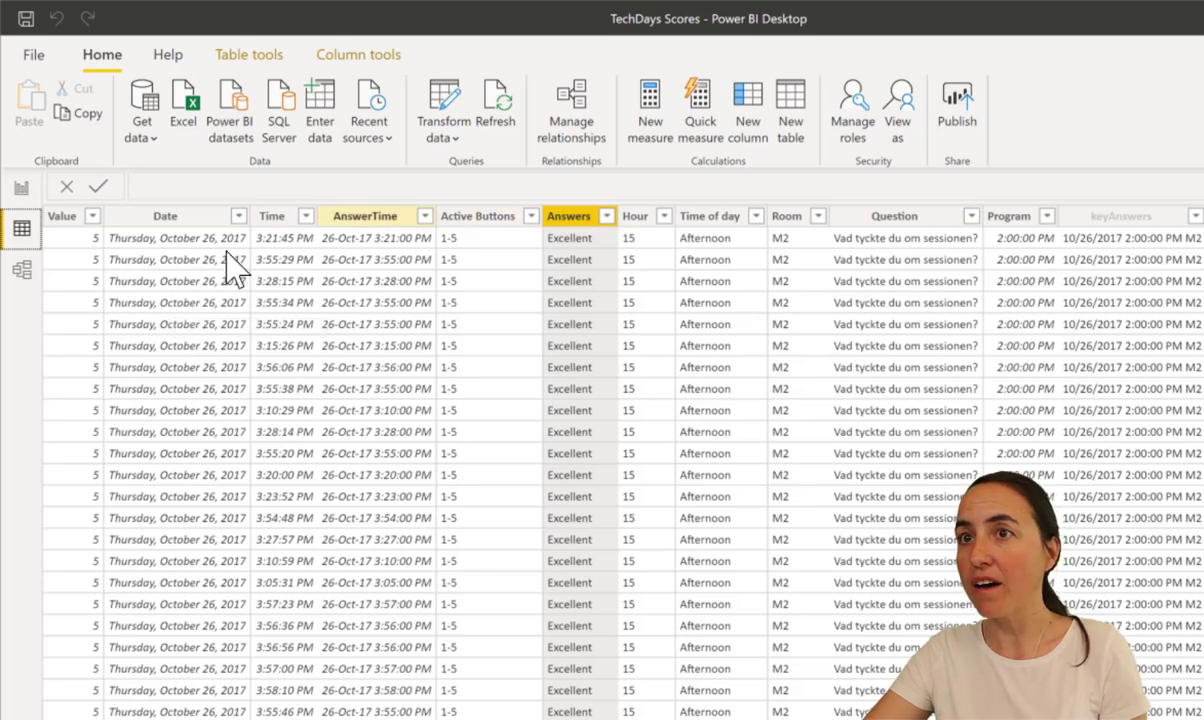
pyautogui.click(606, 217)
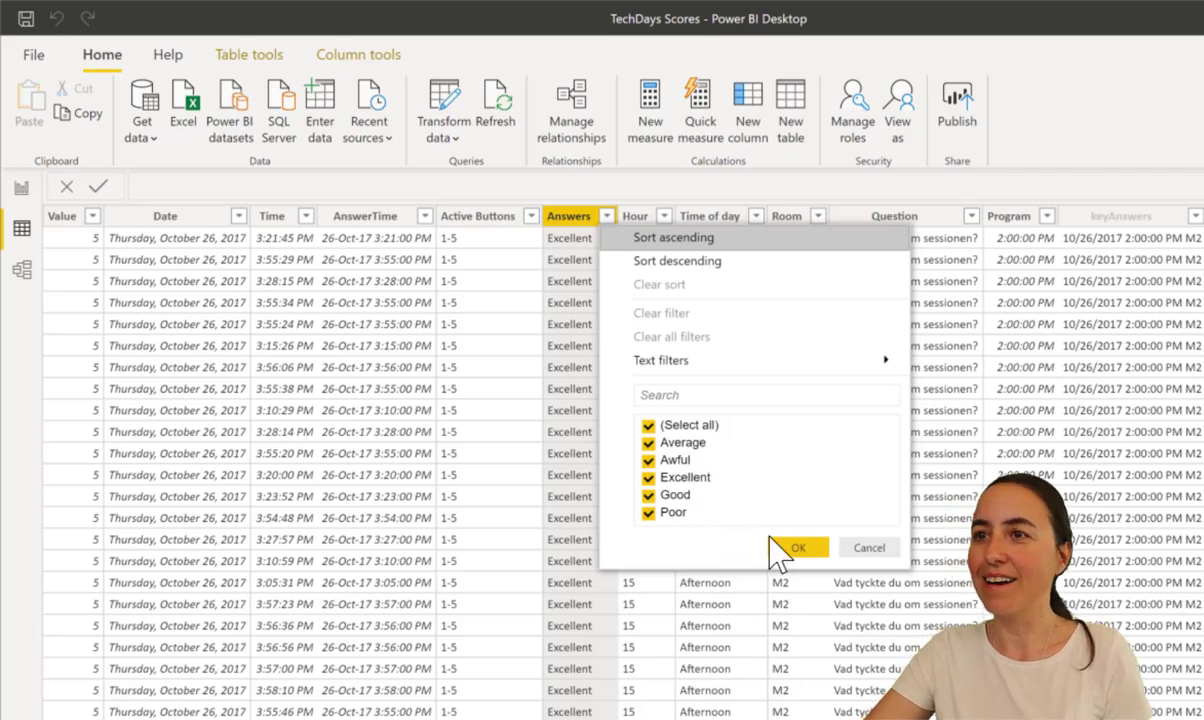
pyautogui.click(872, 550)
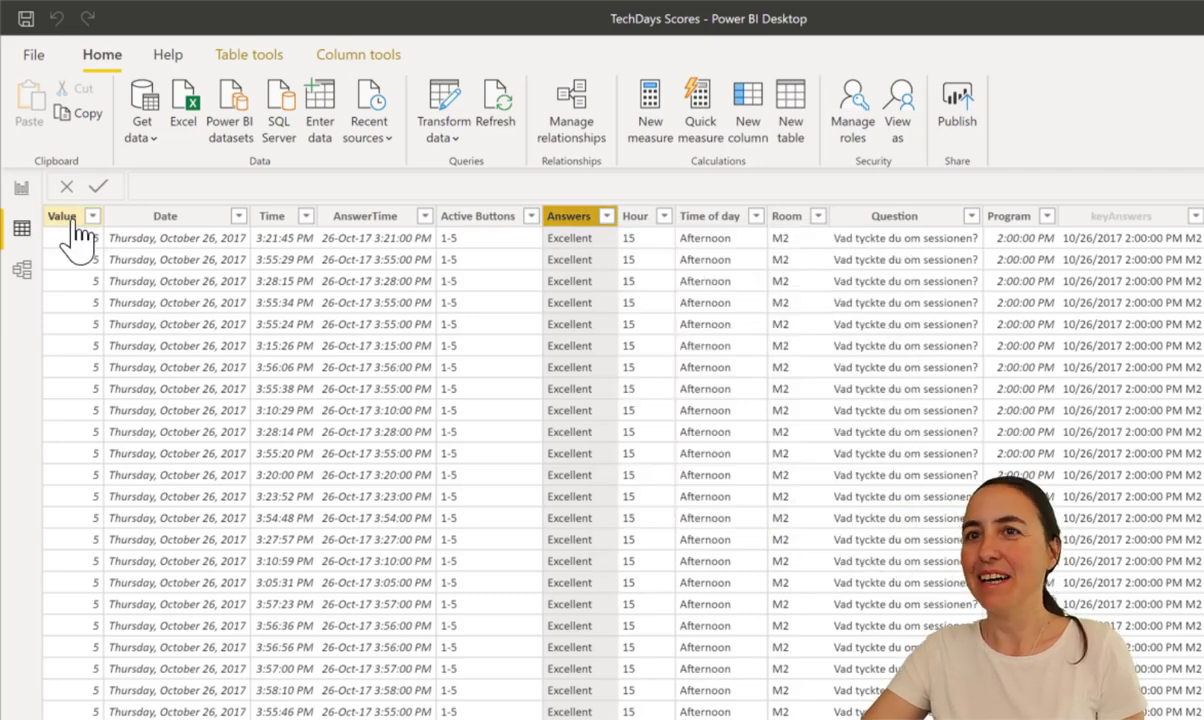
pyautogui.click(21, 188)
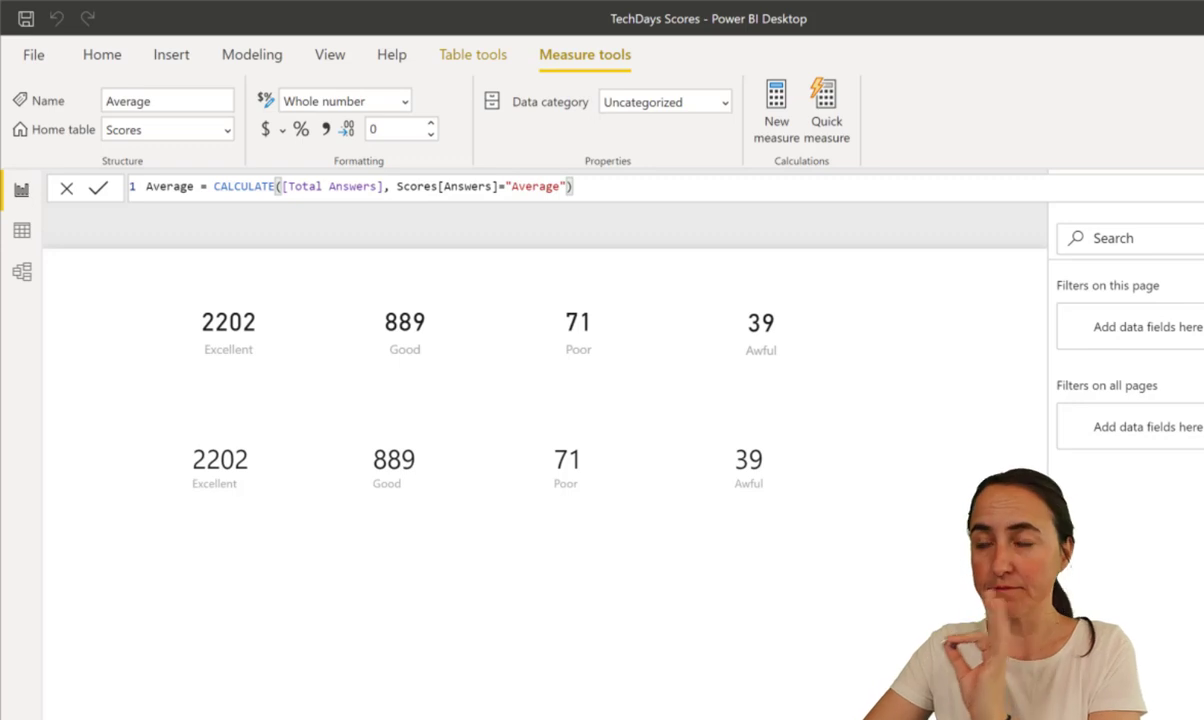
# Step: Review the Excellent, Good, Poor and Awful cards and the lower multi-row card, then deselect
pyautogui.click(245, 378)
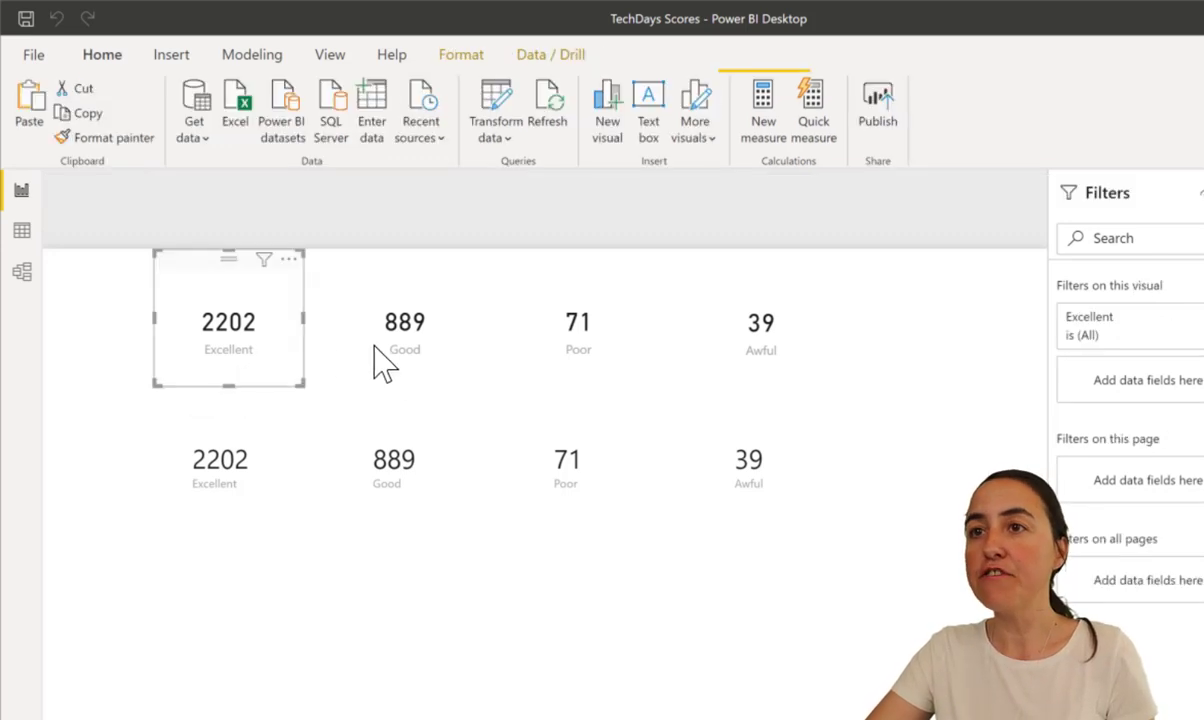
pyautogui.click(410, 380)
pyautogui.click(572, 371)
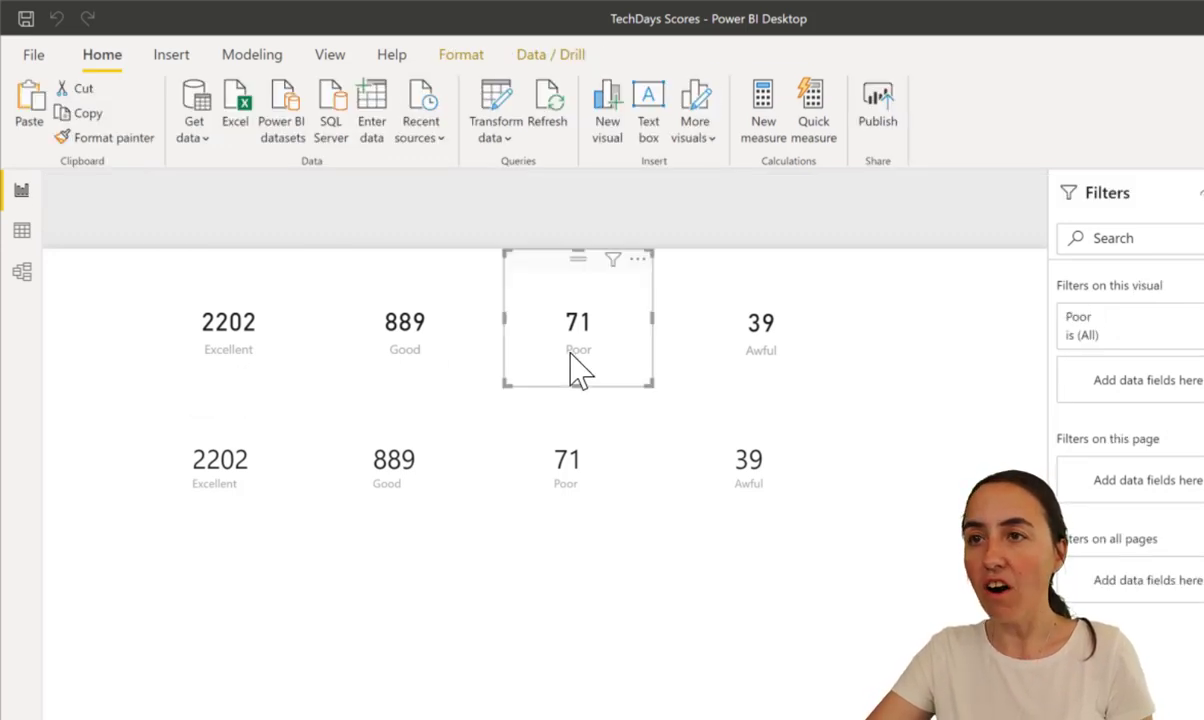
pyautogui.click(753, 337)
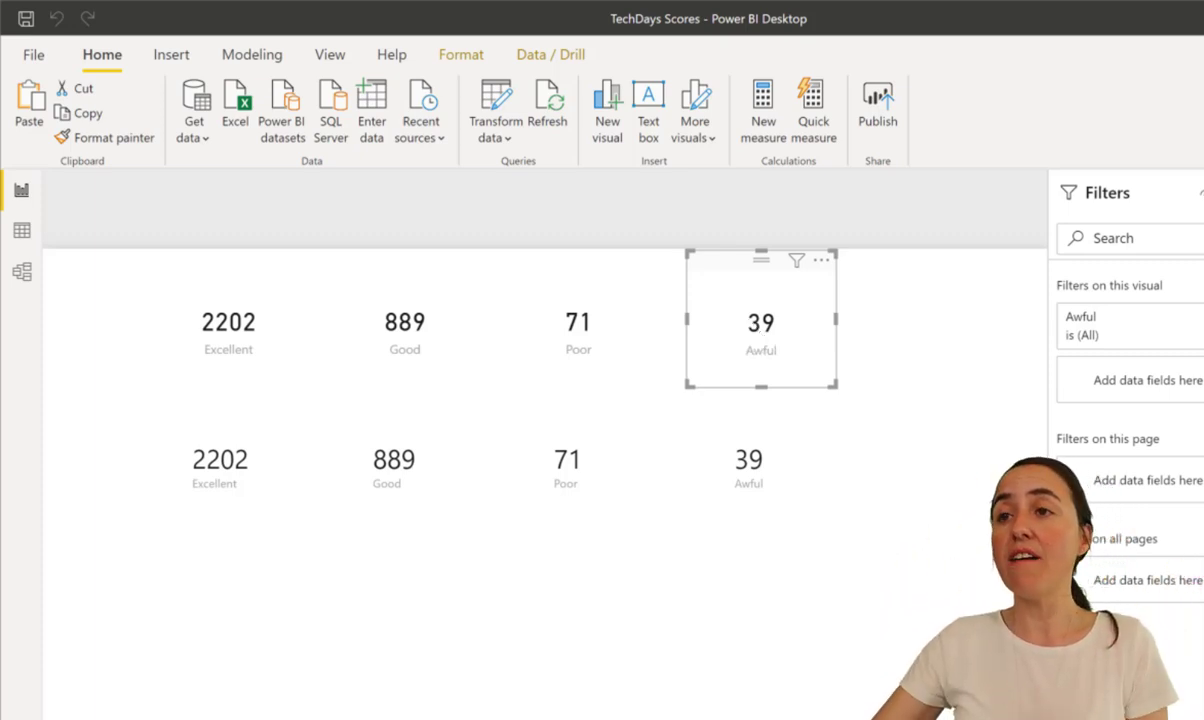
pyautogui.click(325, 488)
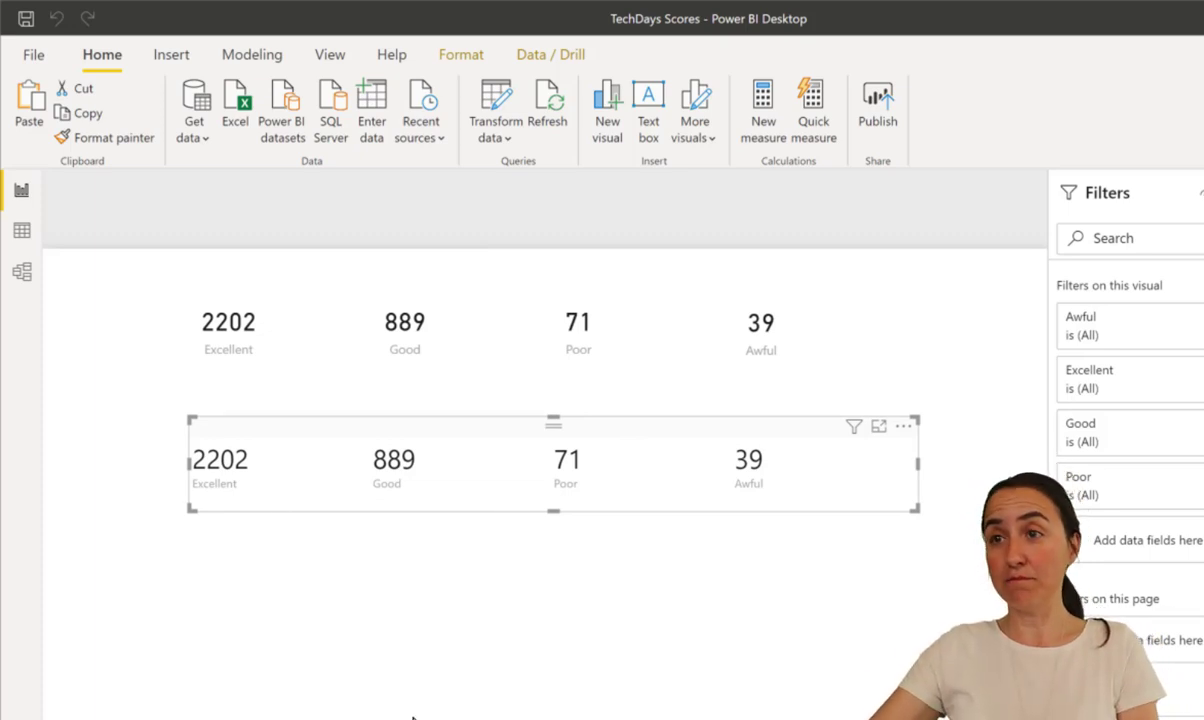
pyautogui.click(412, 716)
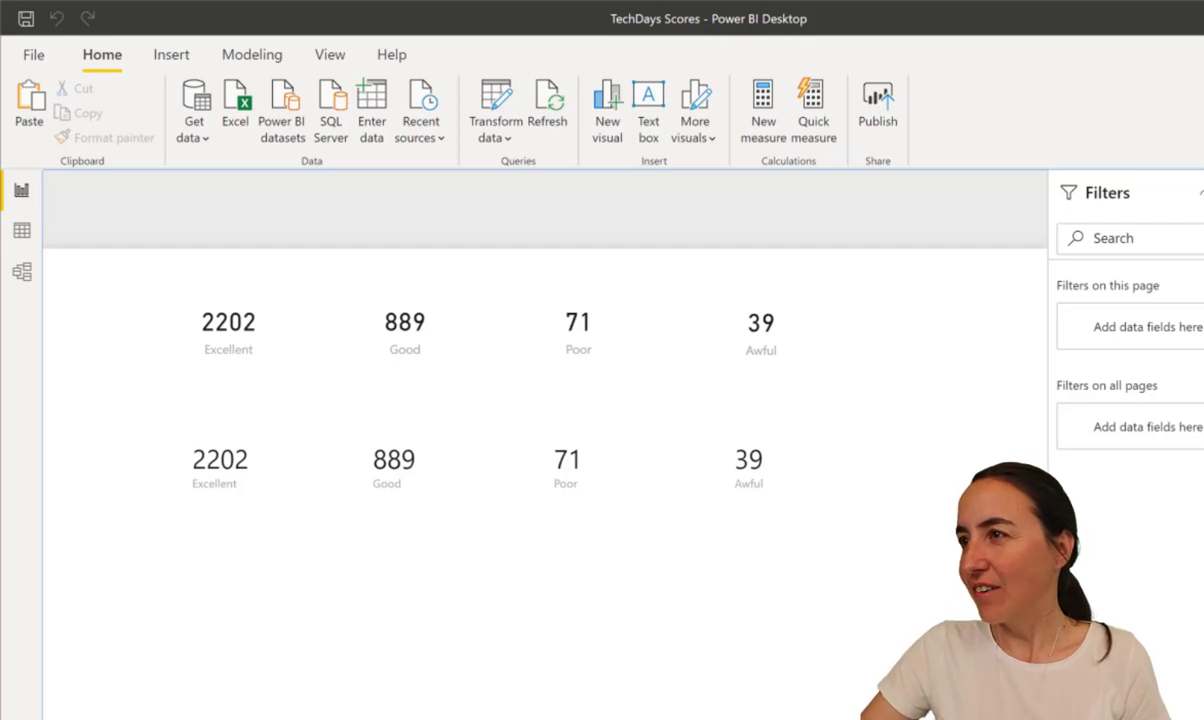
# Step: Display the Excellent measure's formula: CALCULATE([Total Answers], Scores[Answers]="Excellent")
pyautogui.click(1200, 420)
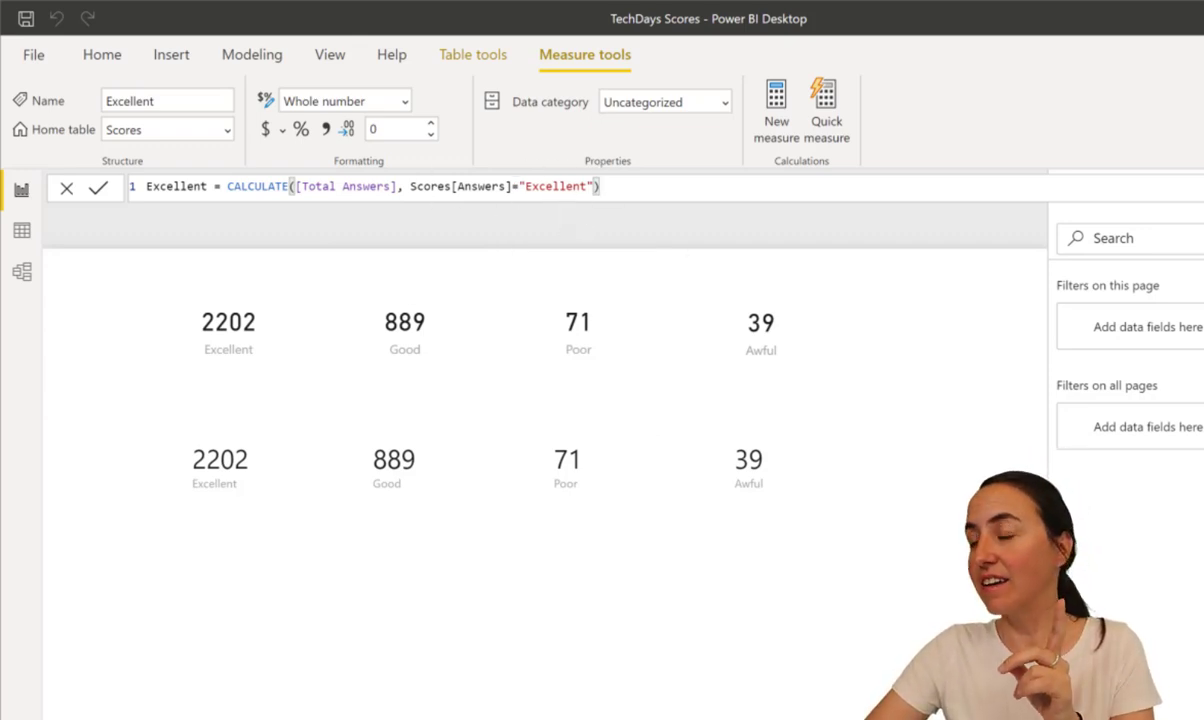
# Step: Name the new measure 'Excellent VPhil' and start a MAXX over ALL(Scores[Answers])
pyautogui.doubleClick(175, 186)
pyautogui.write('Excellent')
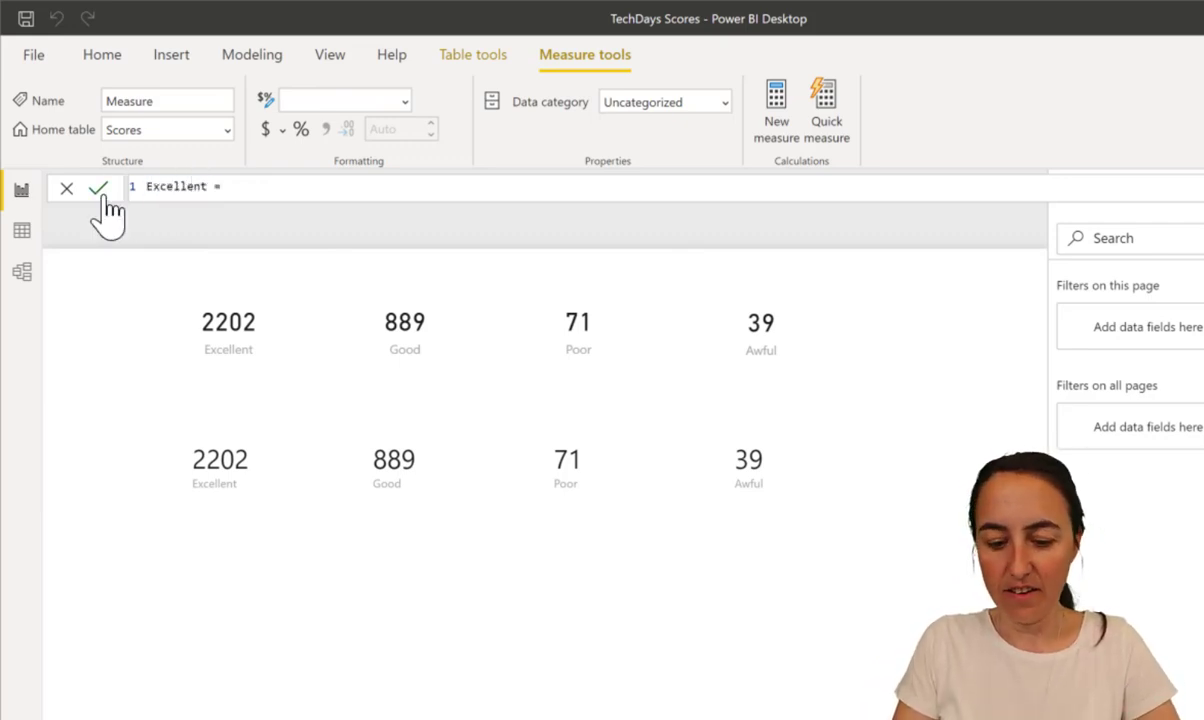
pyautogui.write(' VPhil')
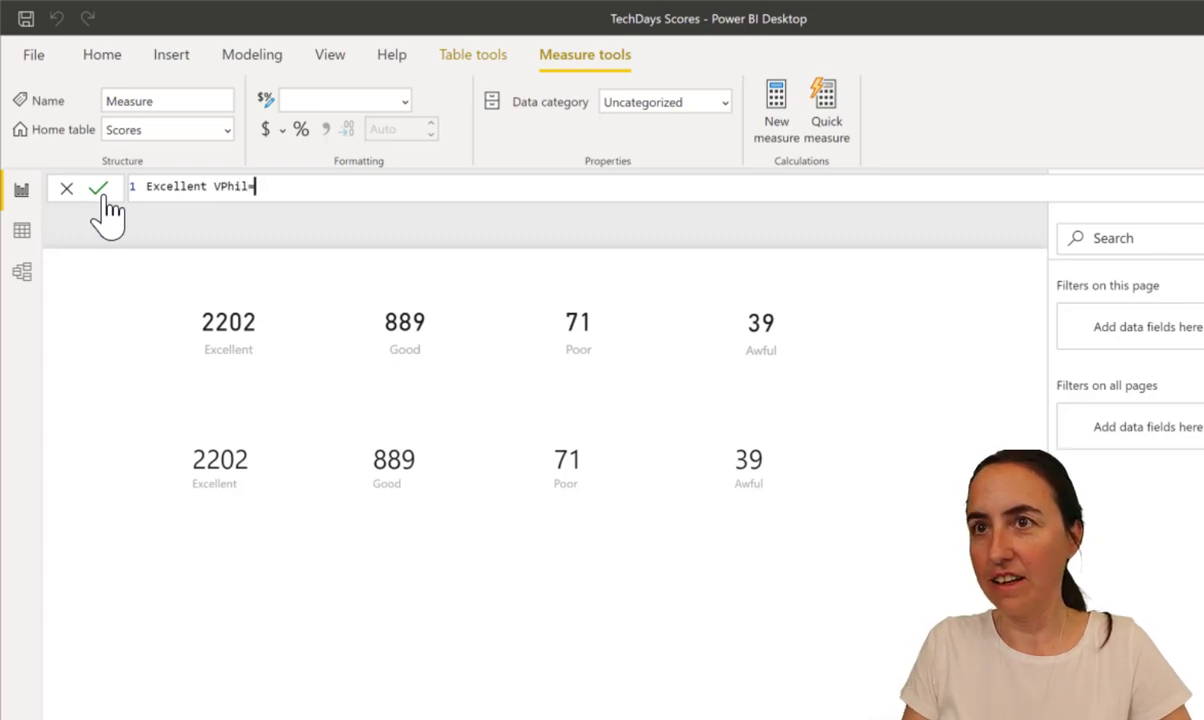
pyautogui.hotkey('shift', 'Return')
pyautogui.write('MAXX')
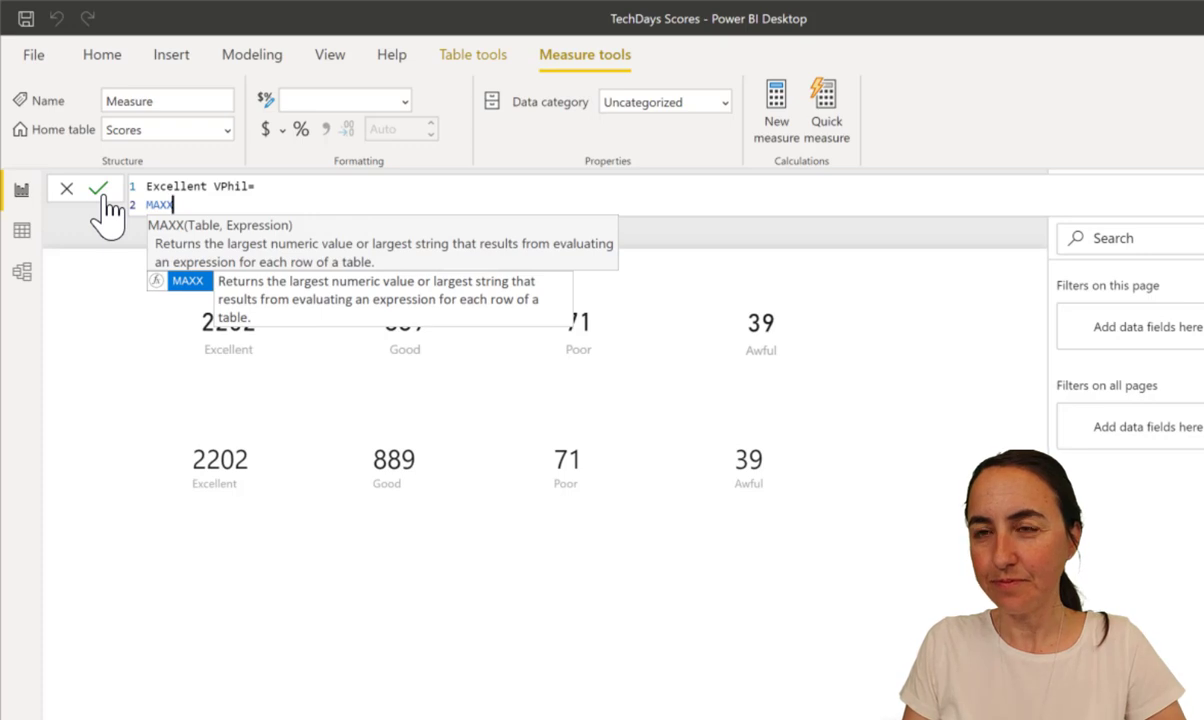
pyautogui.write('(ADDCOLUMNS(')
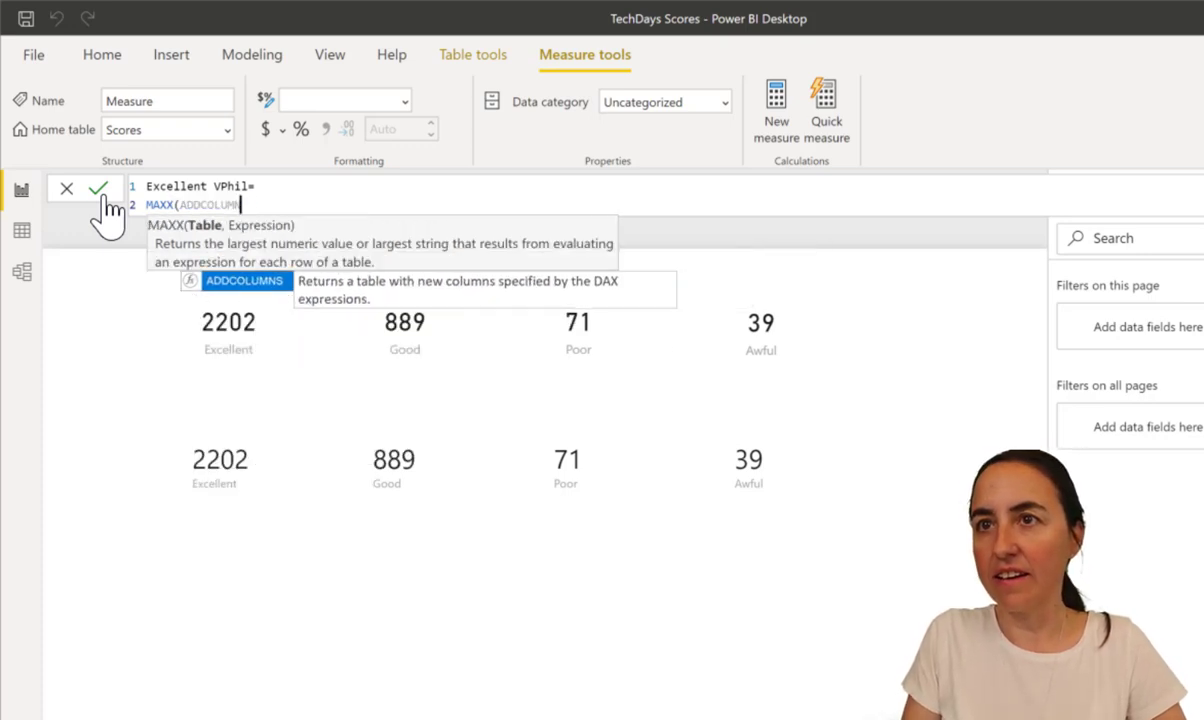
pyautogui.press('BackSpace')
pyautogui.press('BackSpace')
pyautogui.press('BackSpace')
pyautogui.press('BackSpace')
pyautogui.press('BackSpace')
pyautogui.press('BackSpace')
pyautogui.press('BackSpace')
pyautogui.press('BackSpace')
pyautogui.press('BackSpace')
pyautogui.hotkey('shift', 'Return')
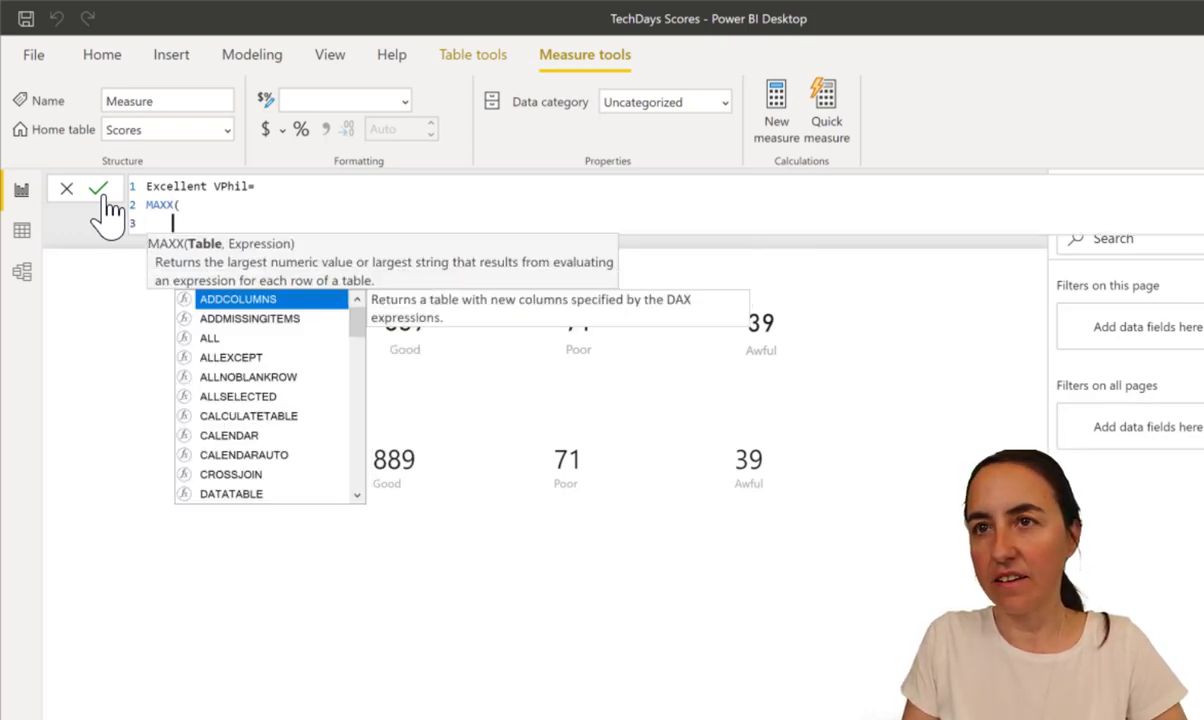
pyautogui.write('ALL(')
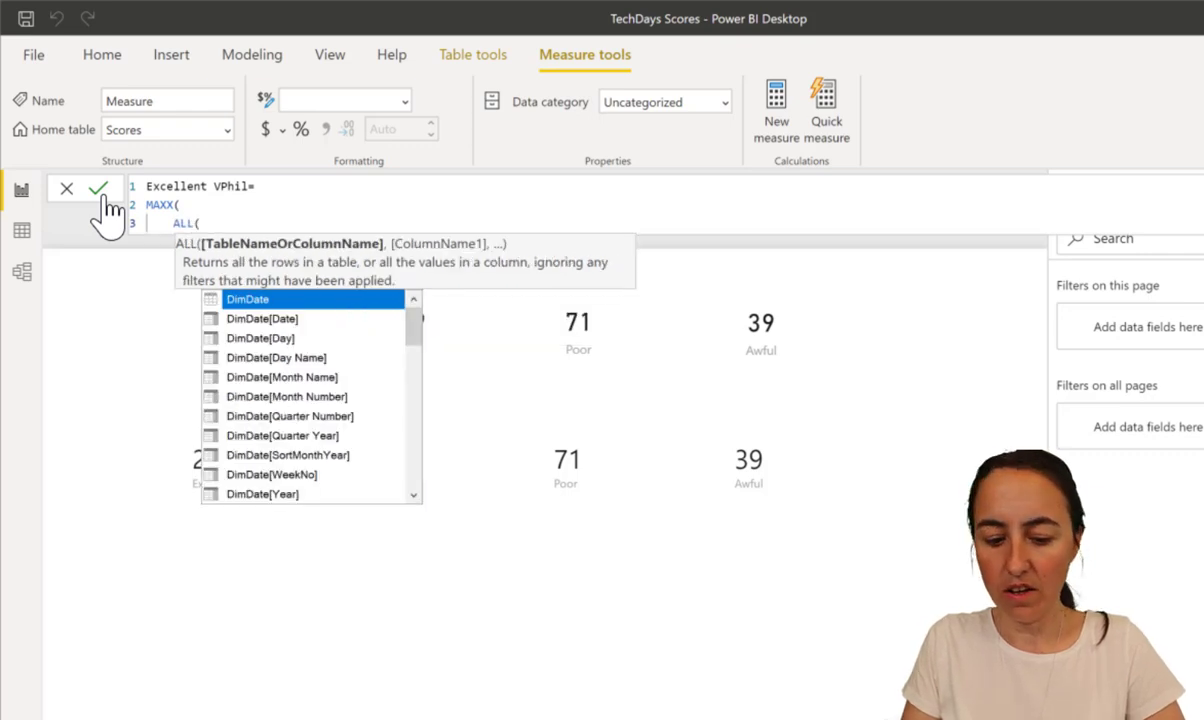
pyautogui.write('Sco')
pyautogui.press('Down')
pyautogui.press('Down')
pyautogui.press('Tab')
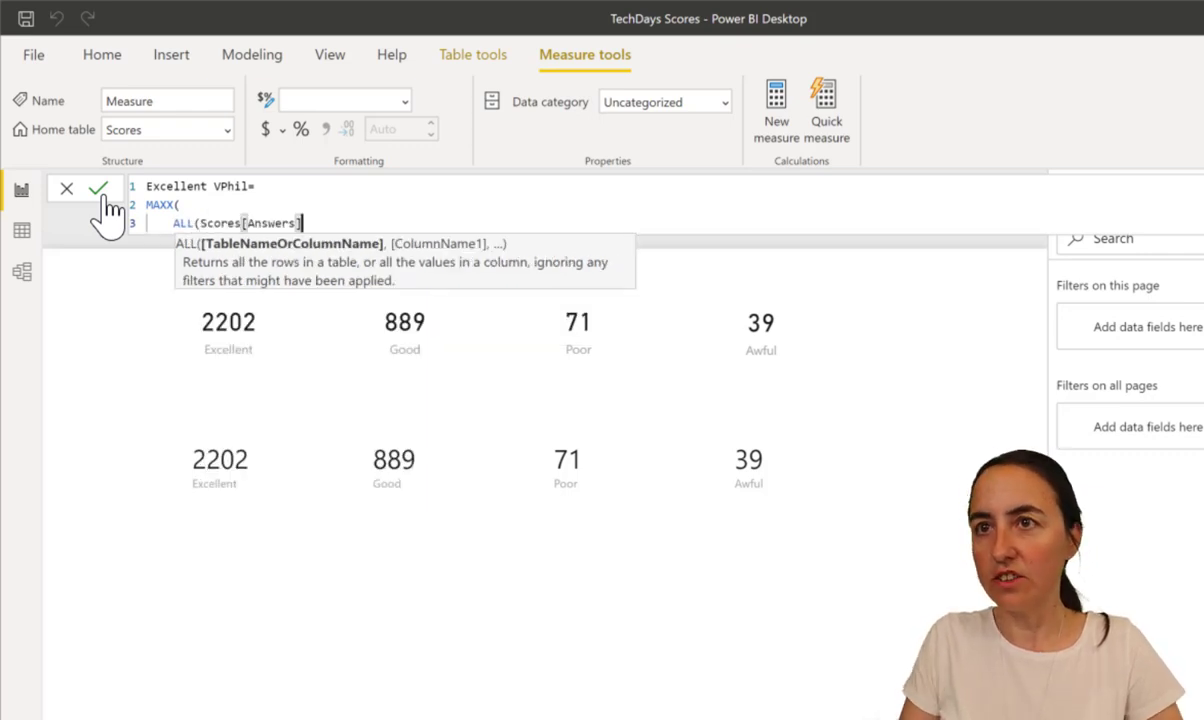
pyautogui.write('),')
# Step: Finish the expression [Total Answers]*Scores[Answers]="Excellent" and commit the measure
pyautogui.hotkey('shift', 'Return')
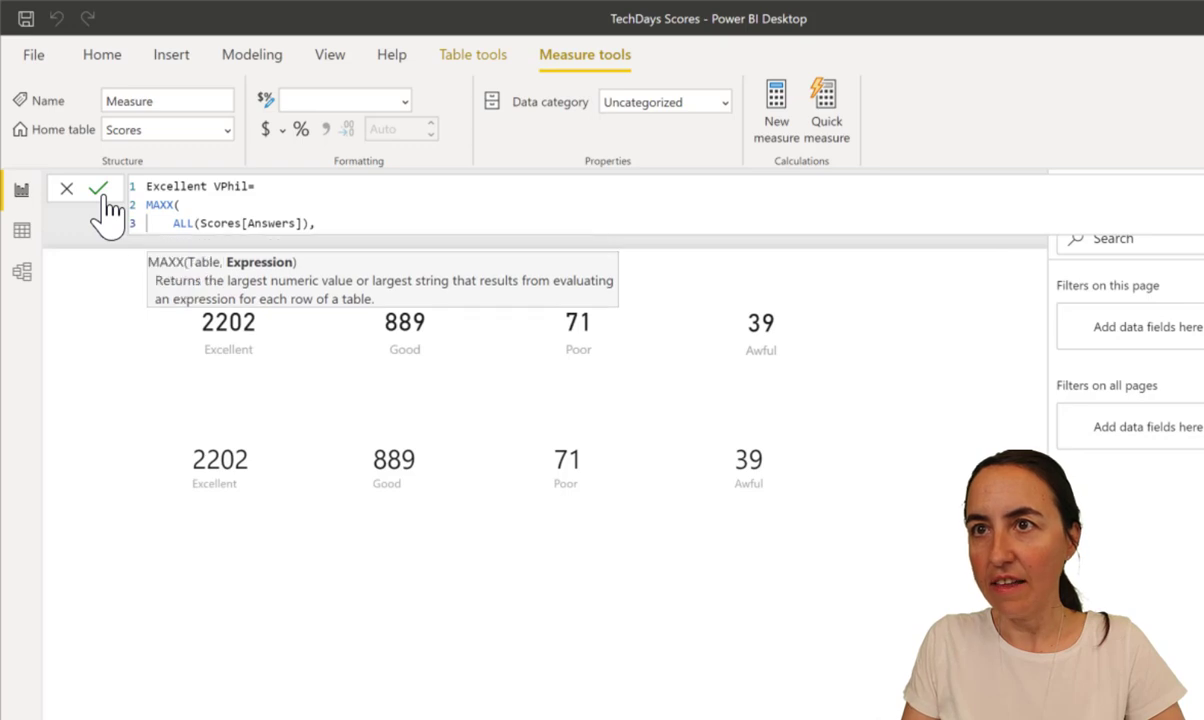
pyautogui.write('[To')
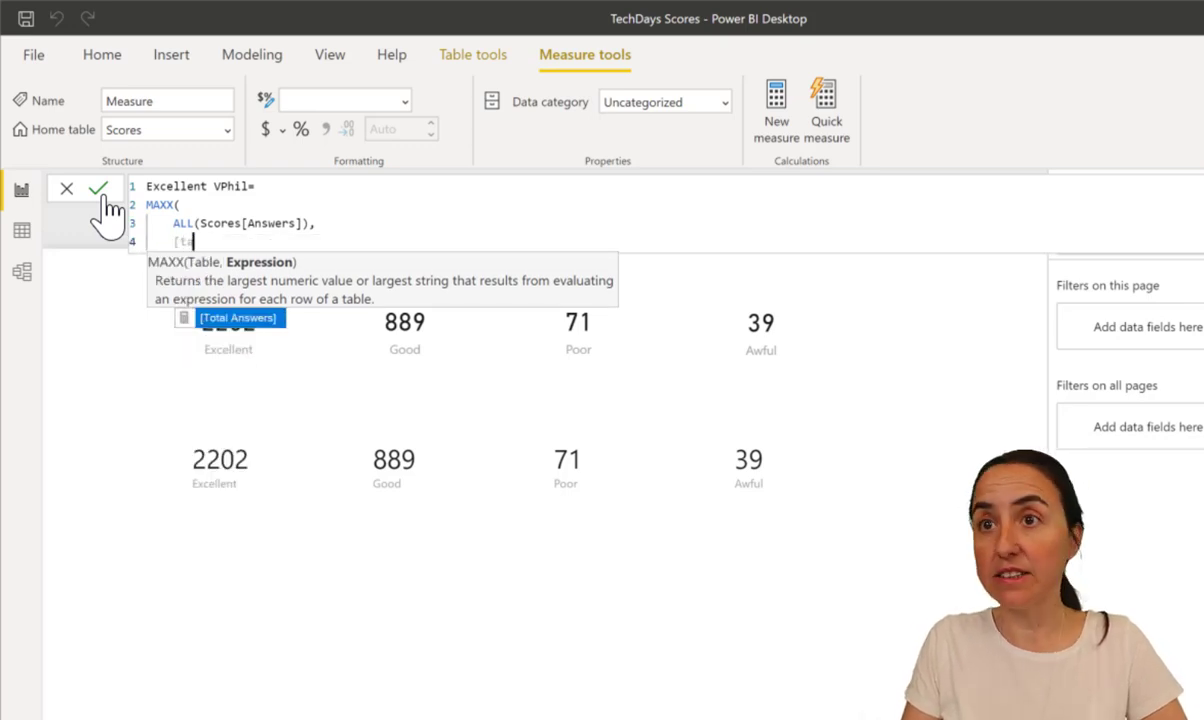
pyautogui.press('Tab')
pyautogui.write('*S')
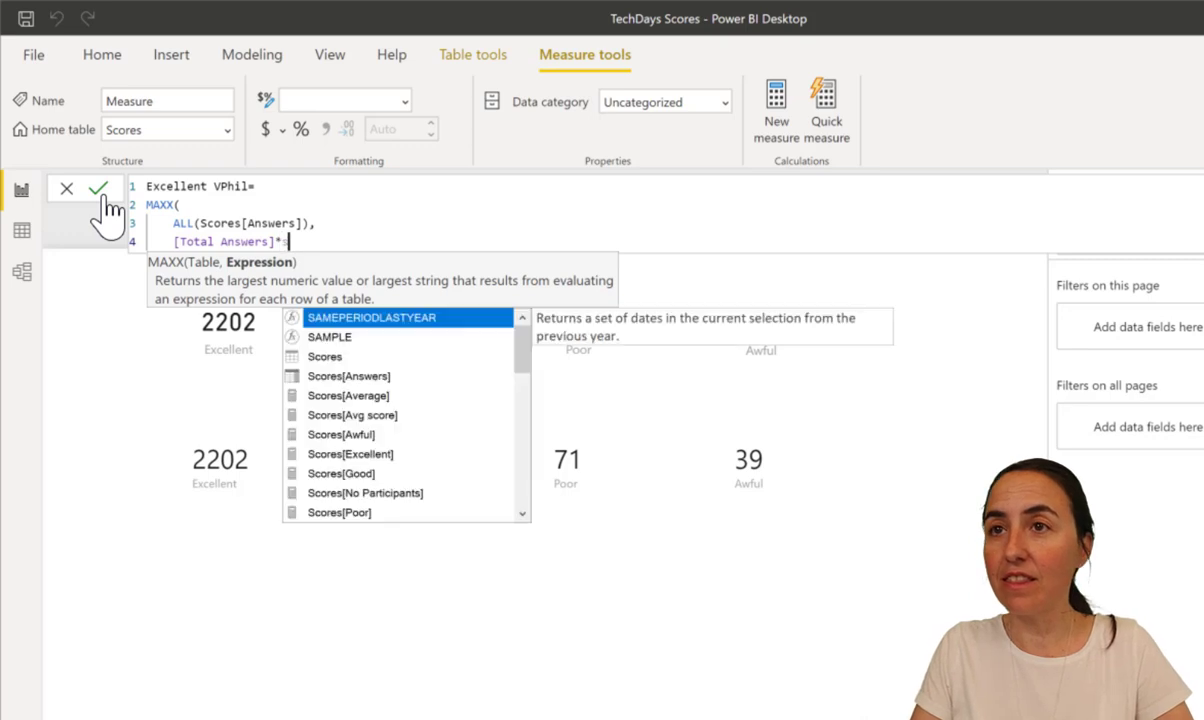
pyautogui.press('Down')
pyautogui.press('Down')
pyautogui.press('Down')
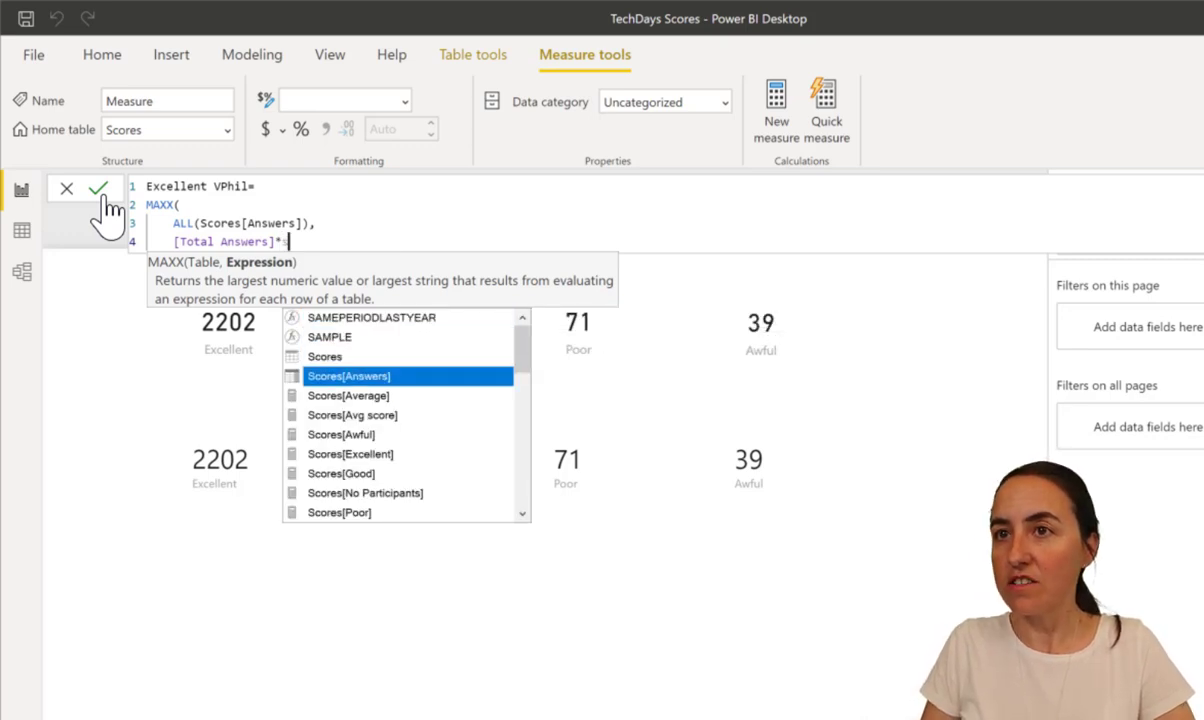
pyautogui.press('Tab')
pyautogui.write('="')
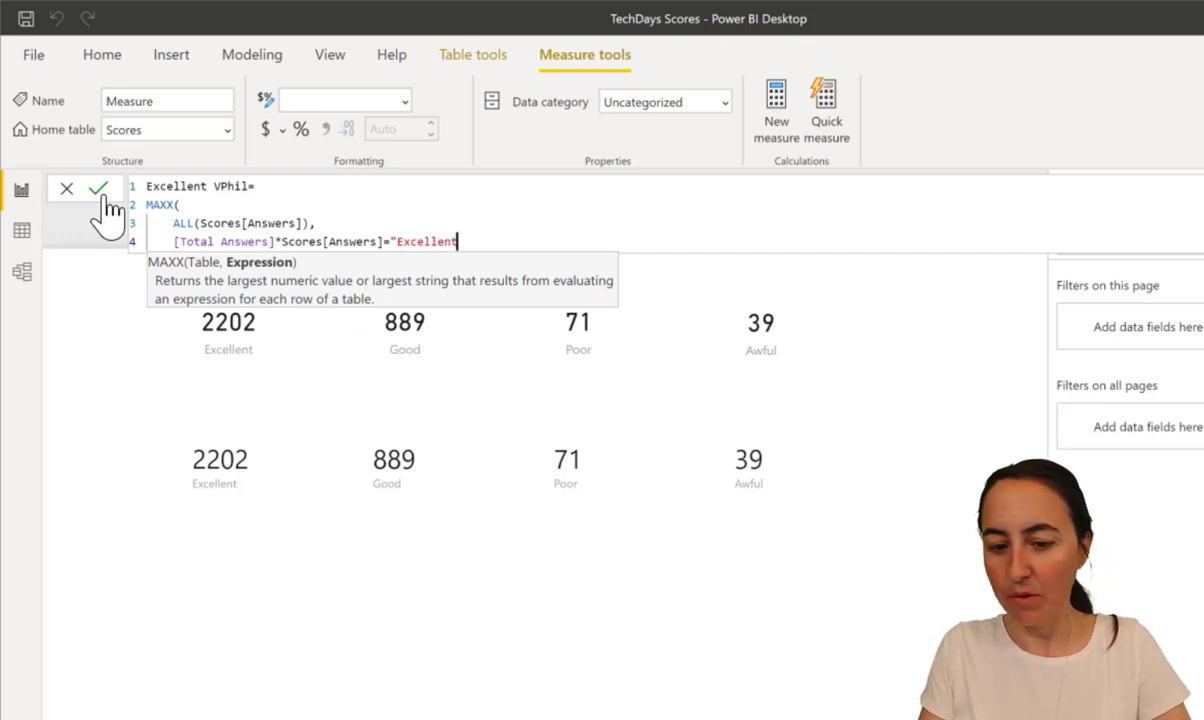
pyautogui.write('Excellent")')
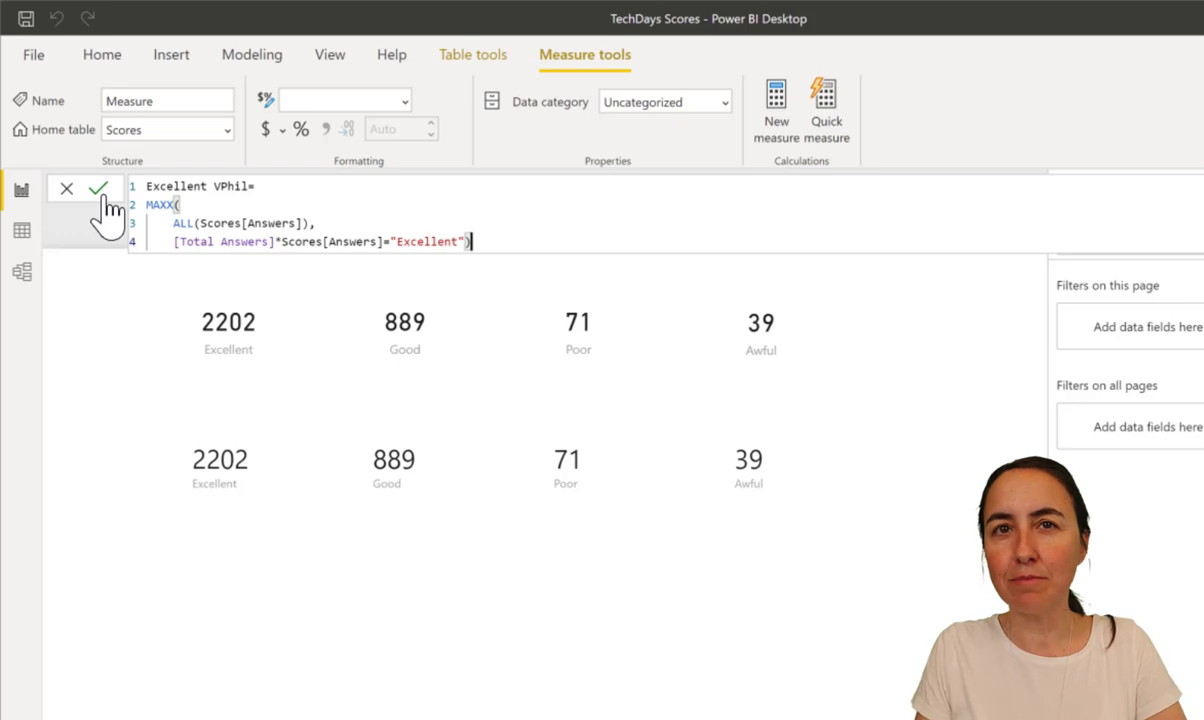
pyautogui.click(99, 190)
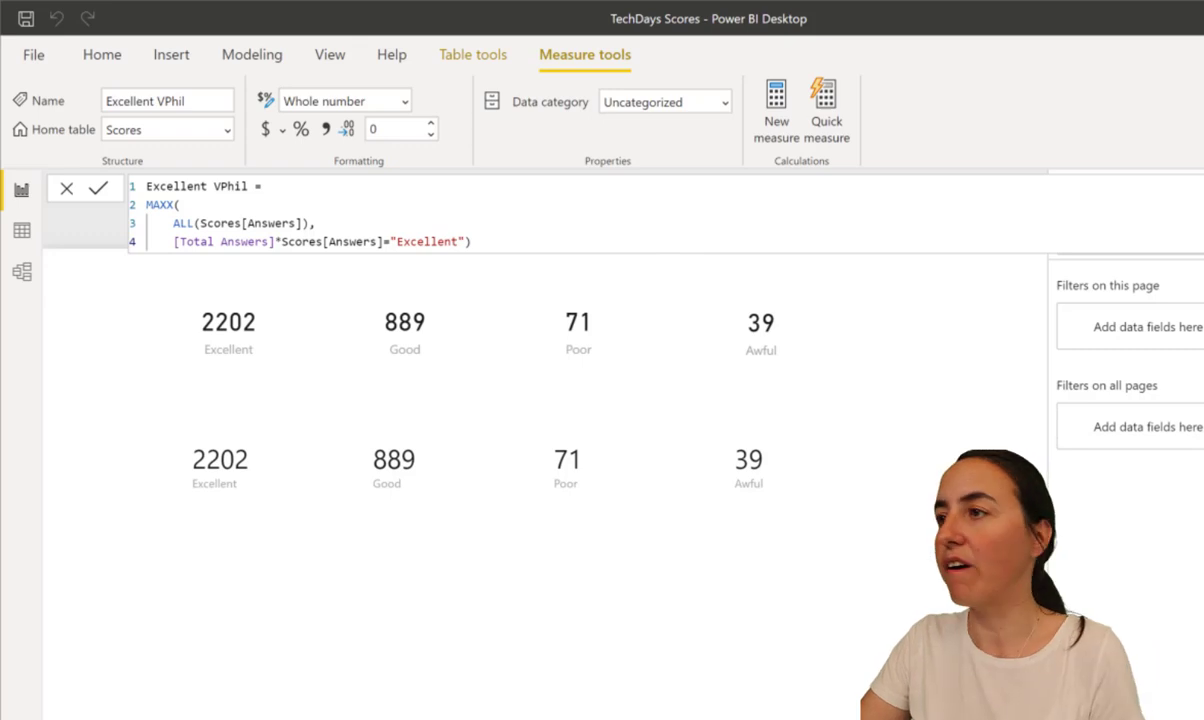
# Step: Add Excellent VPhil as a visual below the cards, read its Number-vs-Text error, reopen the formula
pyautogui.moveTo(1203, 538); pyautogui.dragTo(570, 719)
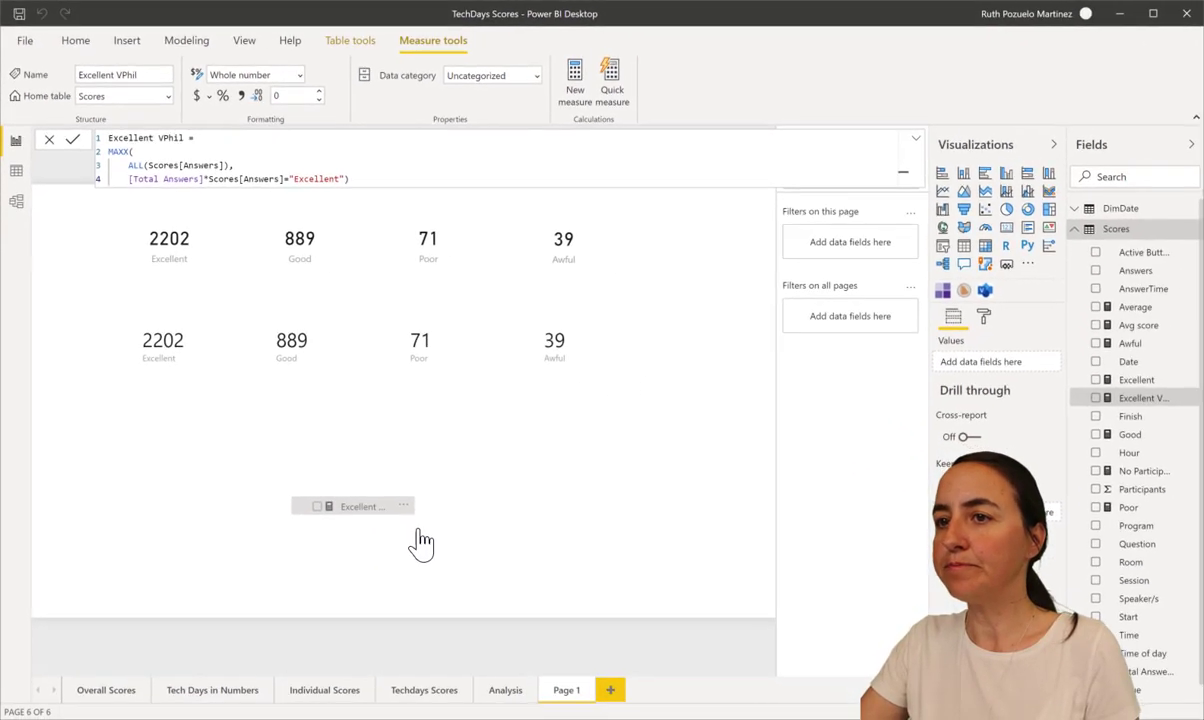
pyautogui.moveTo(422, 541); pyautogui.dragTo(417, 540)
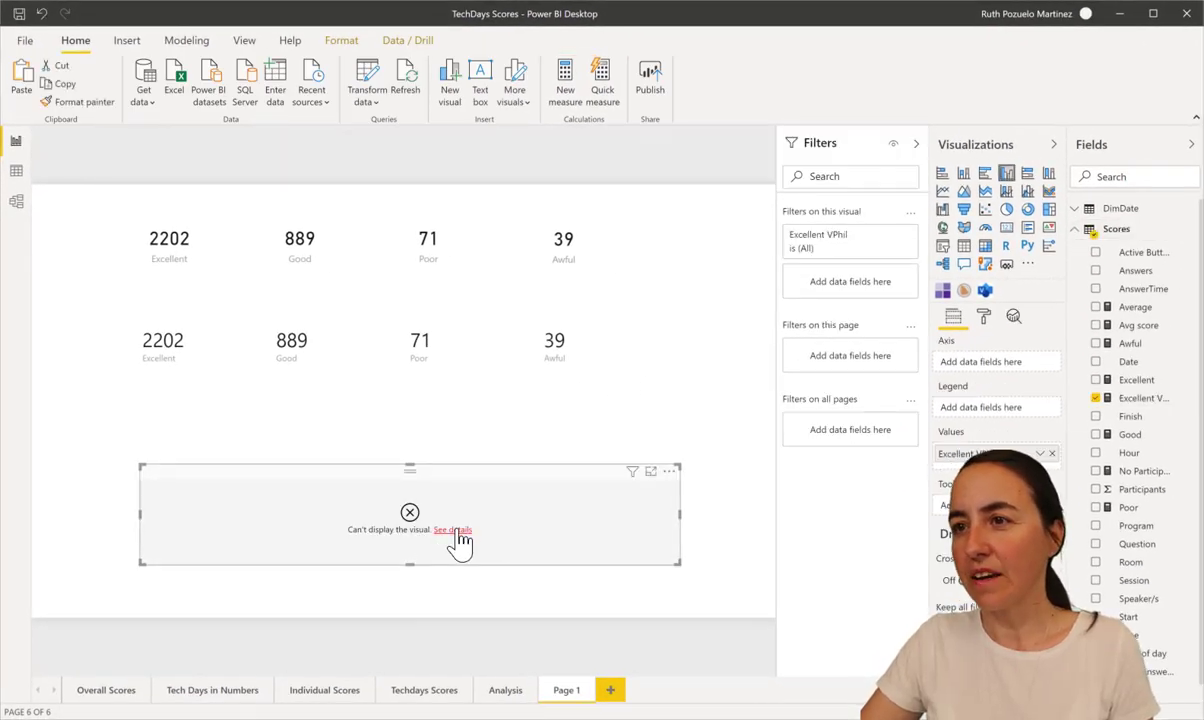
pyautogui.click(455, 531)
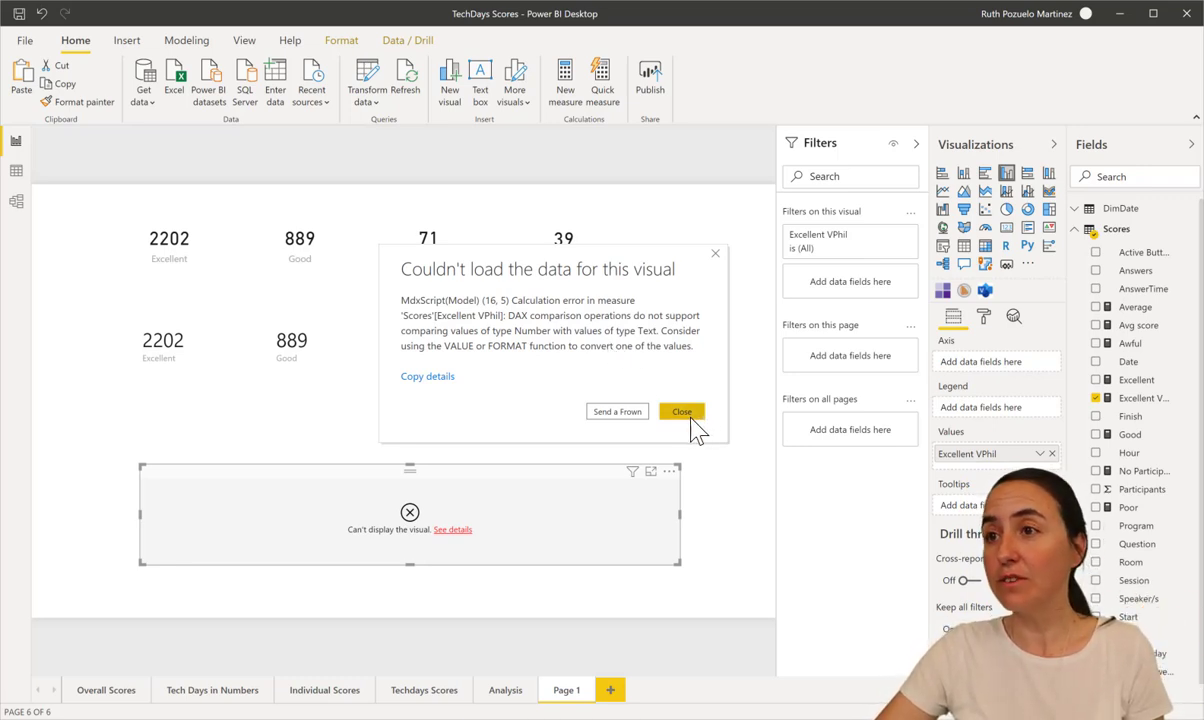
pyautogui.click(715, 254)
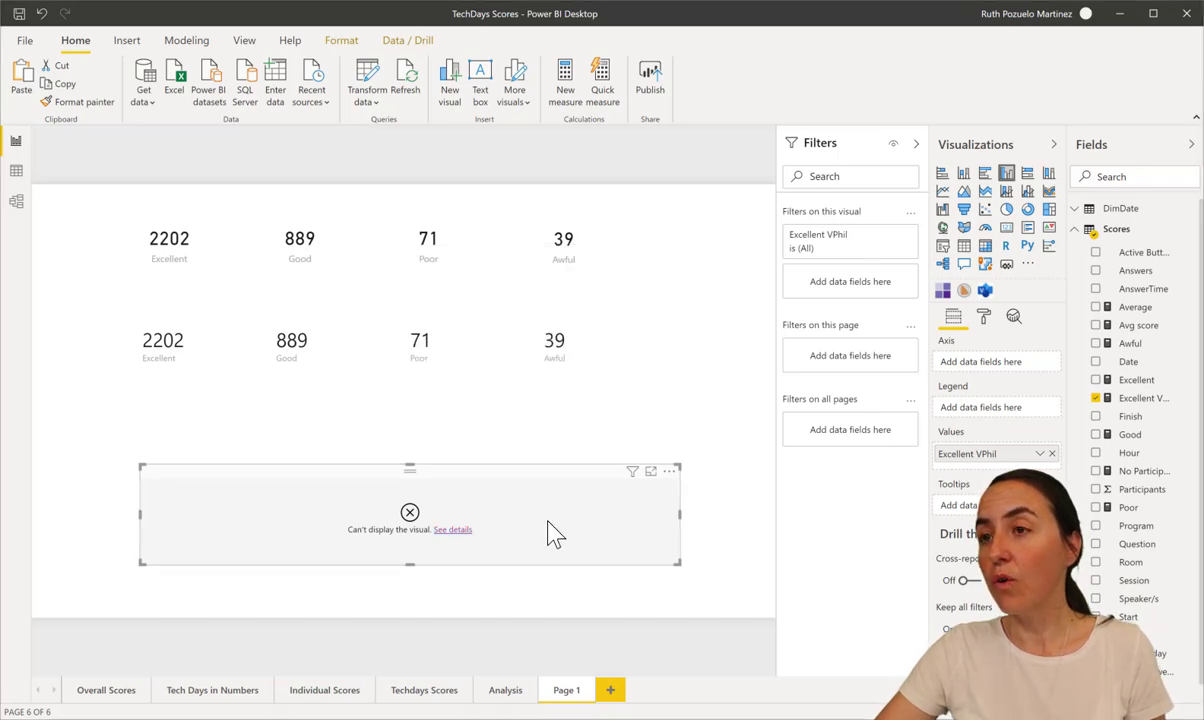
pyautogui.click(1156, 402)
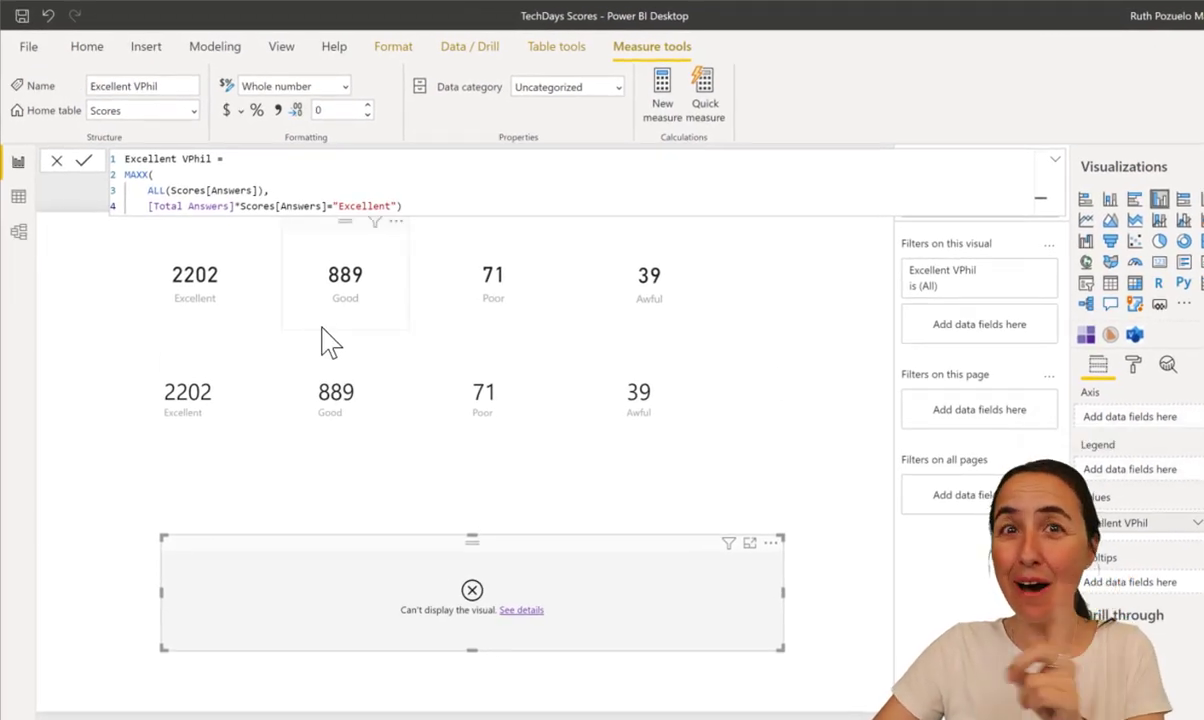
# Step: Wrap Scores[Answers]="Excellent" in parentheses and commit the corrected Excellent VPhil formula
pyautogui.doubleClick(247, 207)
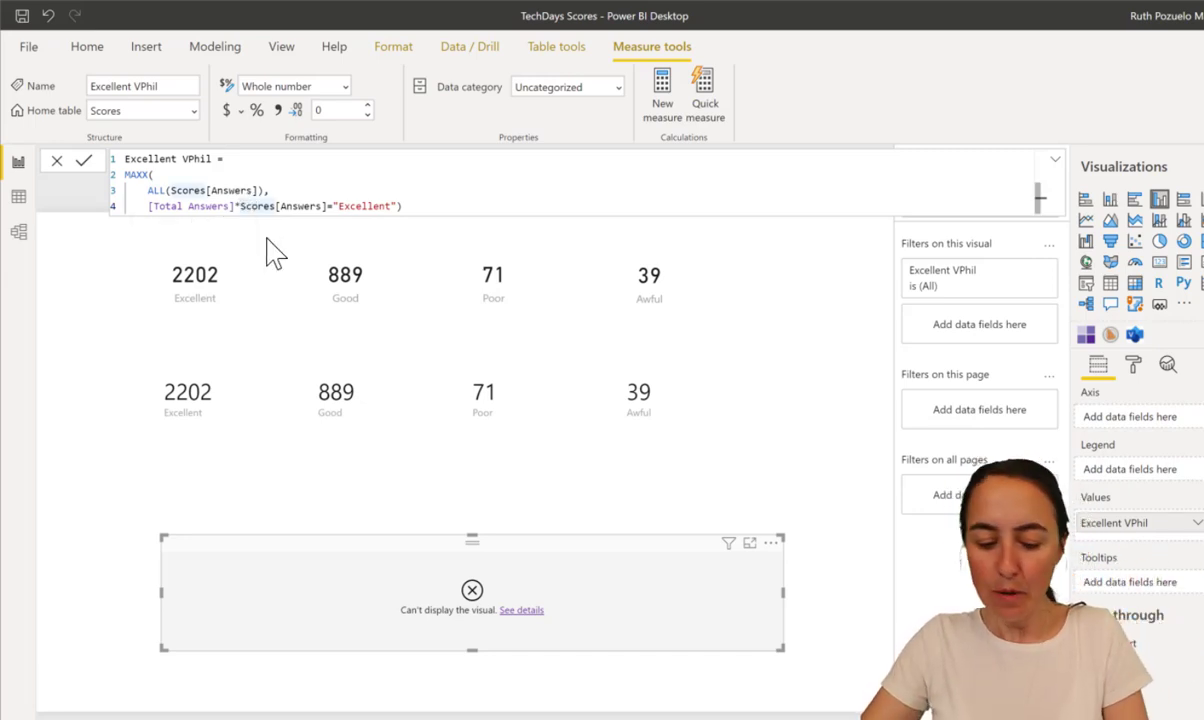
pyautogui.write('(')
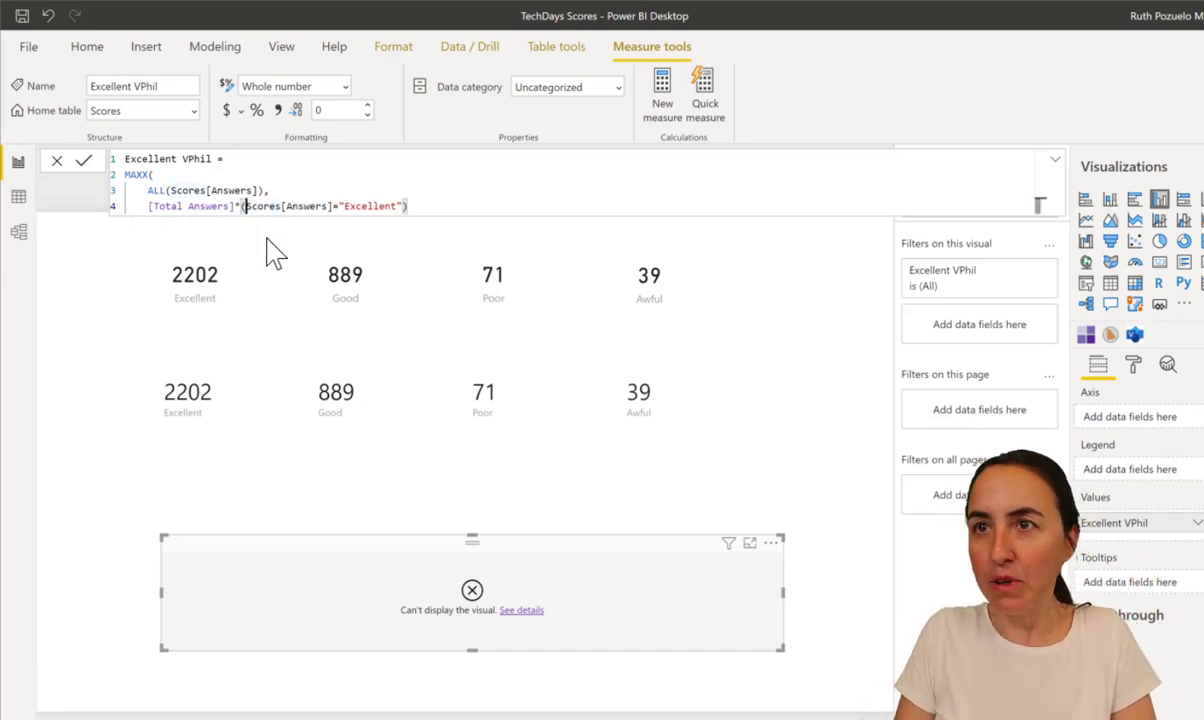
pyautogui.click(430, 205)
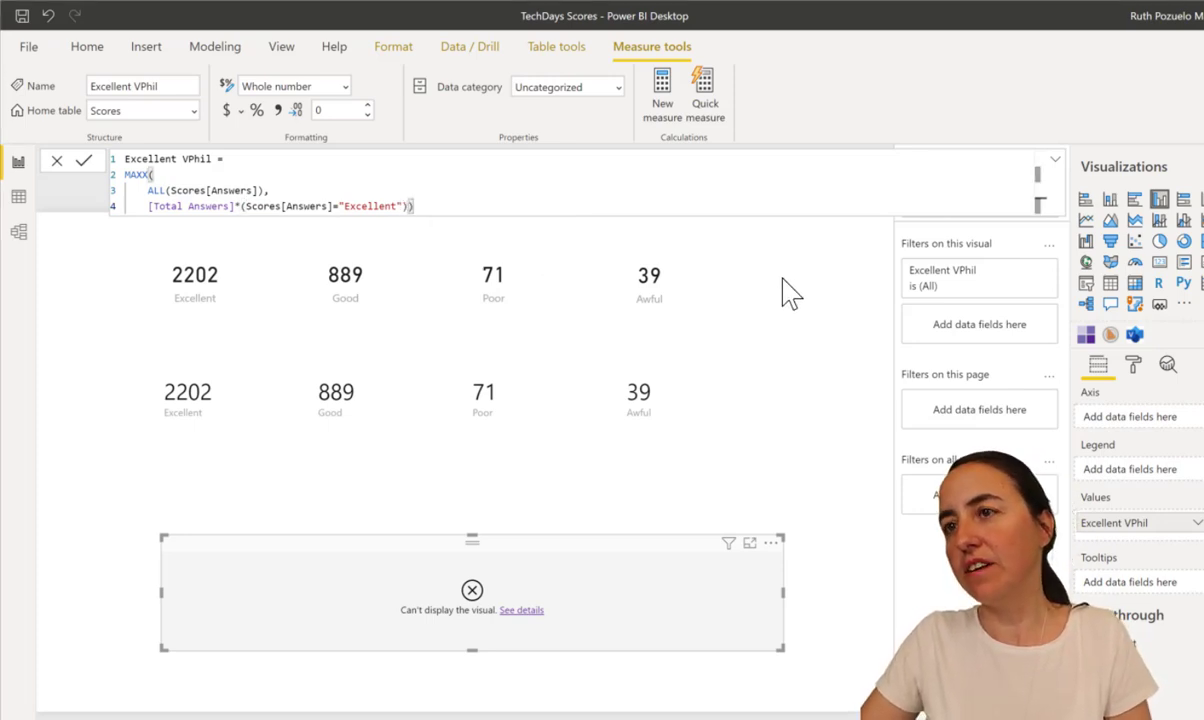
pyautogui.click(737, 630)
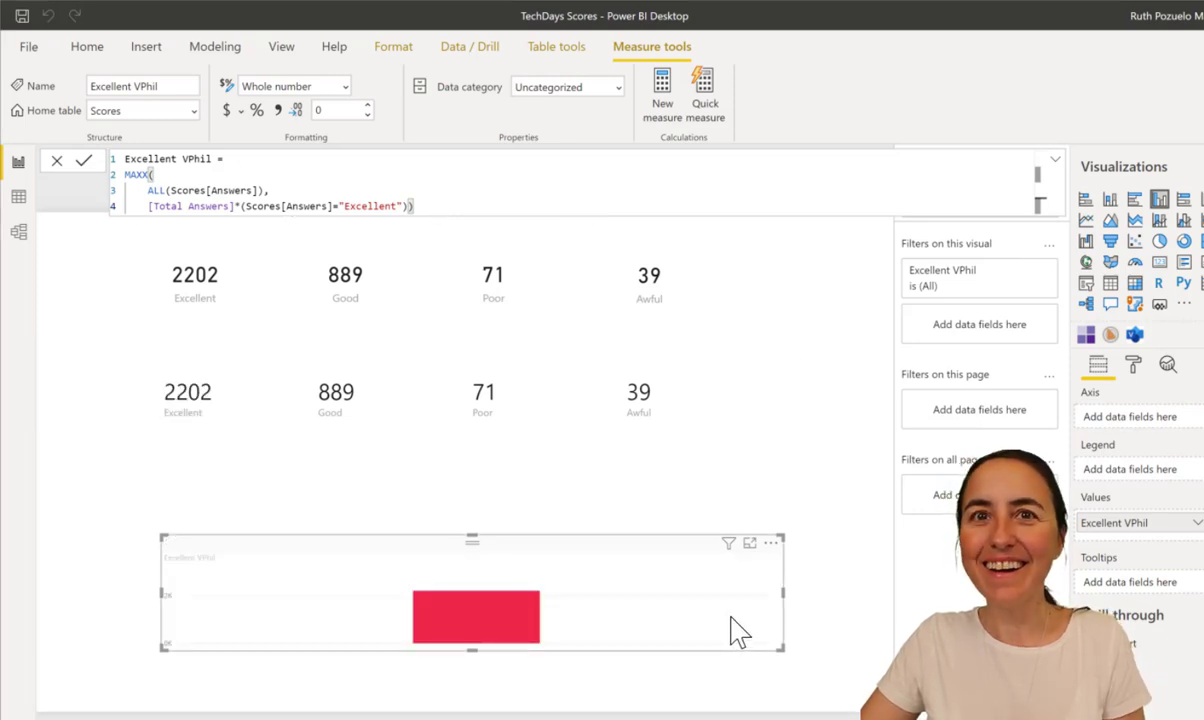
# Step: Make the visual a multi-row card and increase its data label text size for the 2202 value
pyautogui.click(1184, 264)
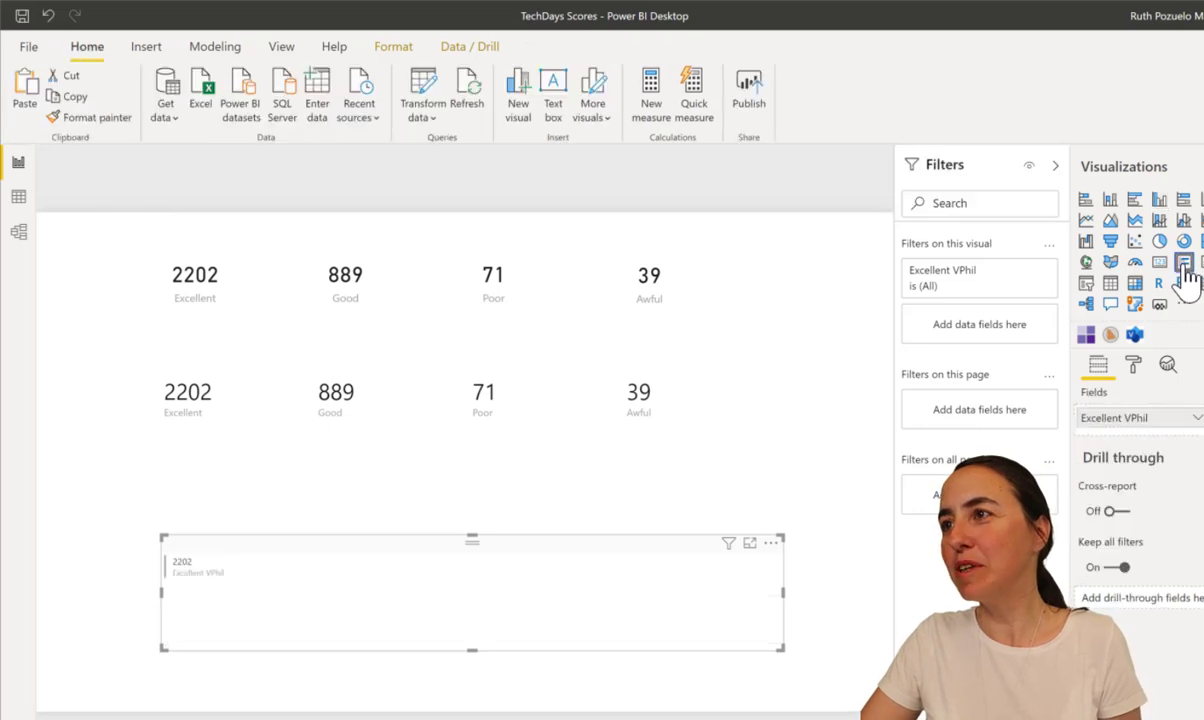
pyautogui.click(1133, 366)
pyautogui.click(1118, 462)
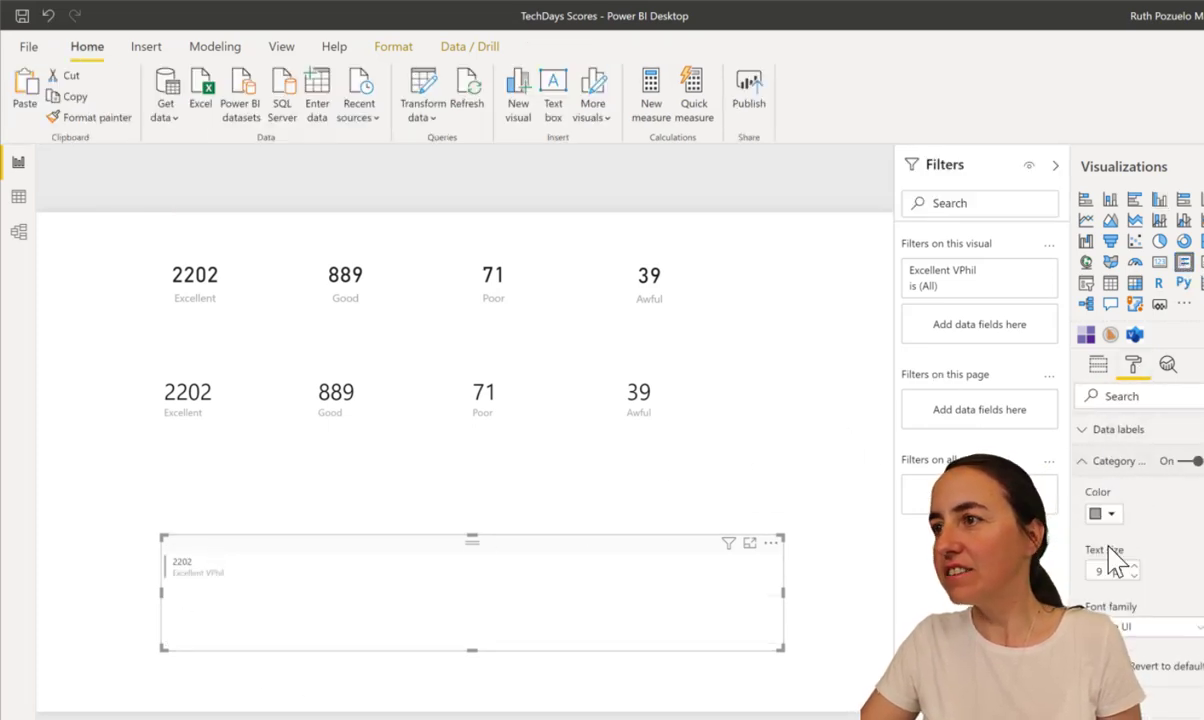
pyautogui.click(1121, 460)
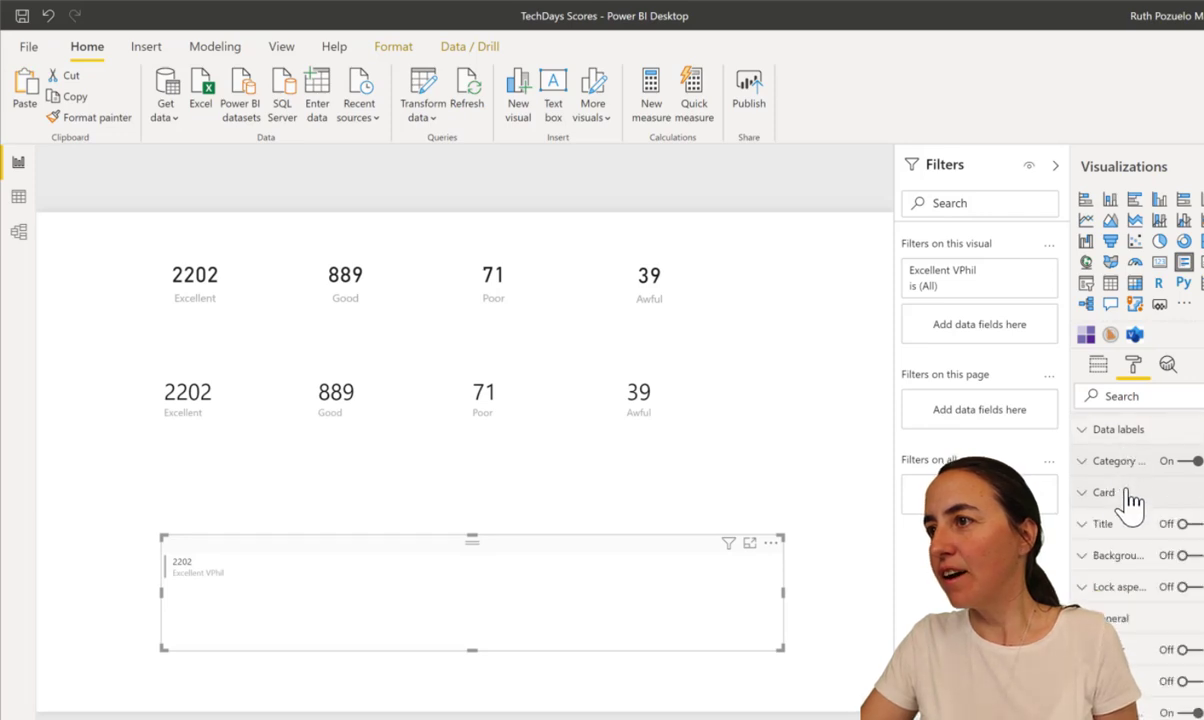
pyautogui.click(1110, 493)
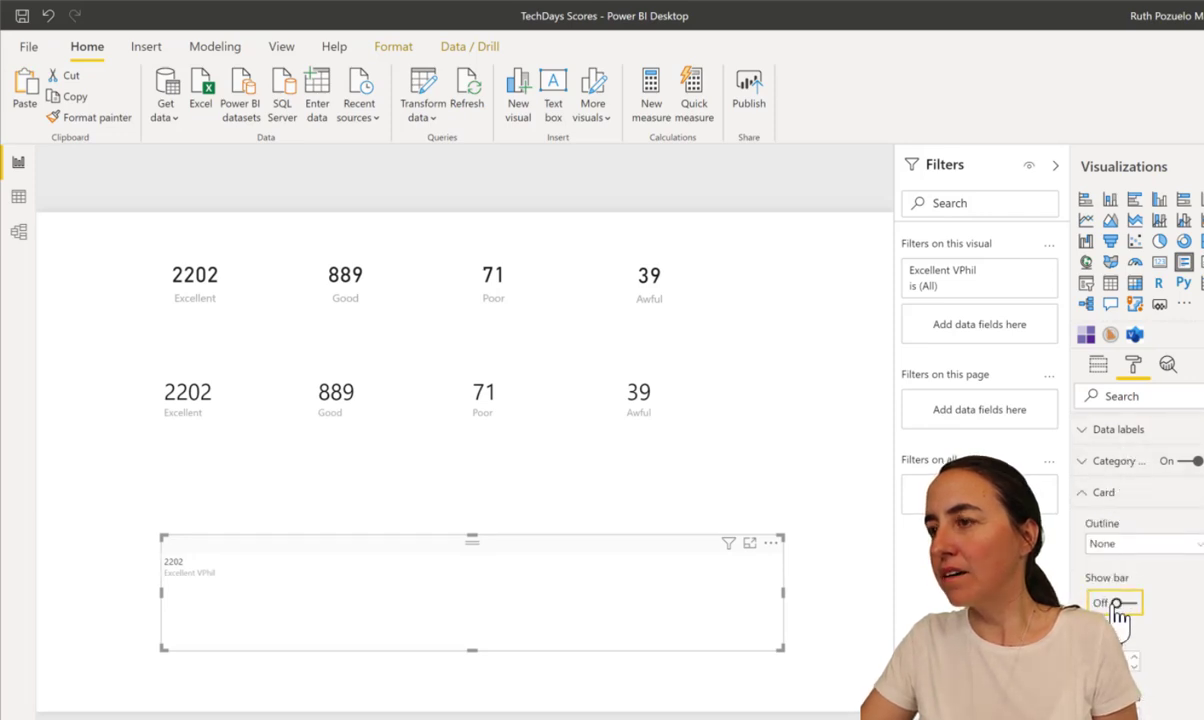
pyautogui.click(1148, 435)
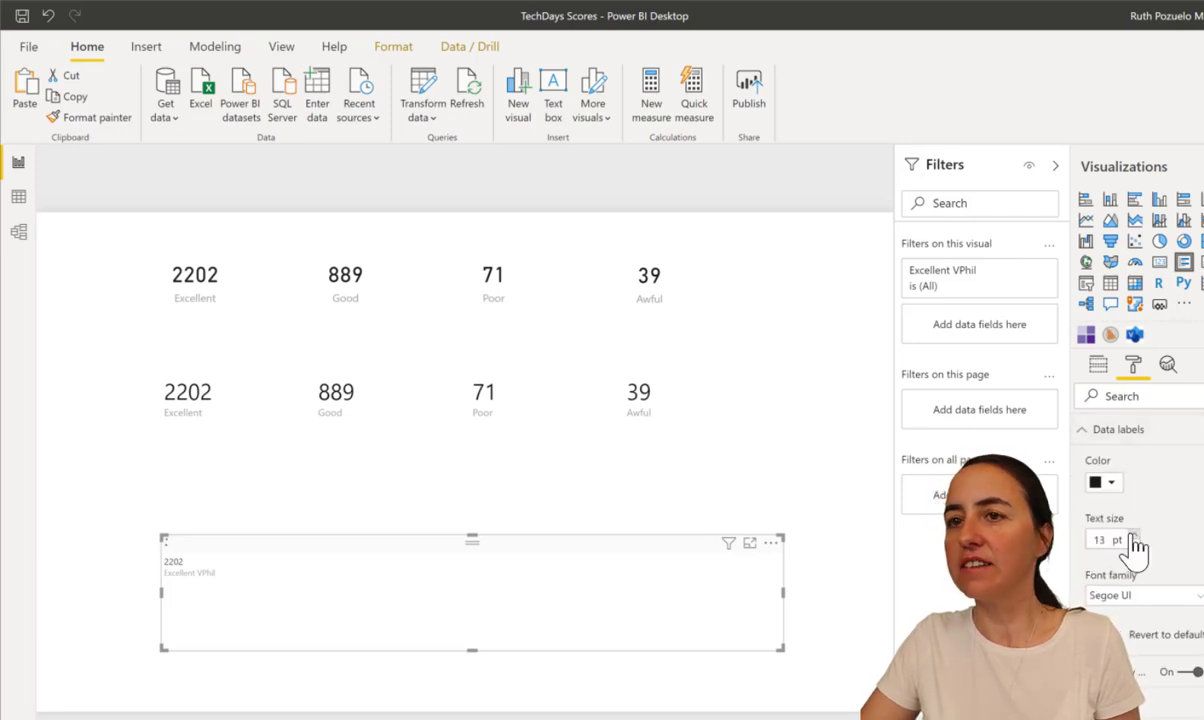
pyautogui.click(1133, 536)
pyautogui.click(1133, 536)
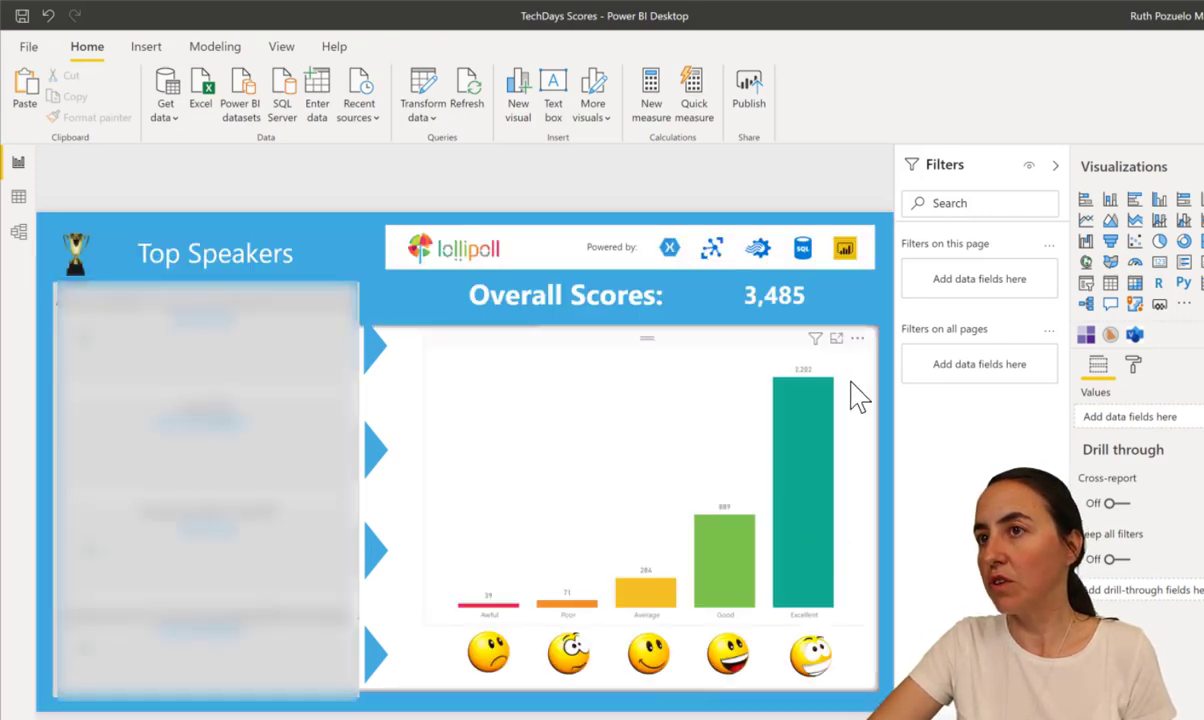
# Step: Inspect the bar chart's fields, then go back to the score cards page
pyautogui.click(858, 396)
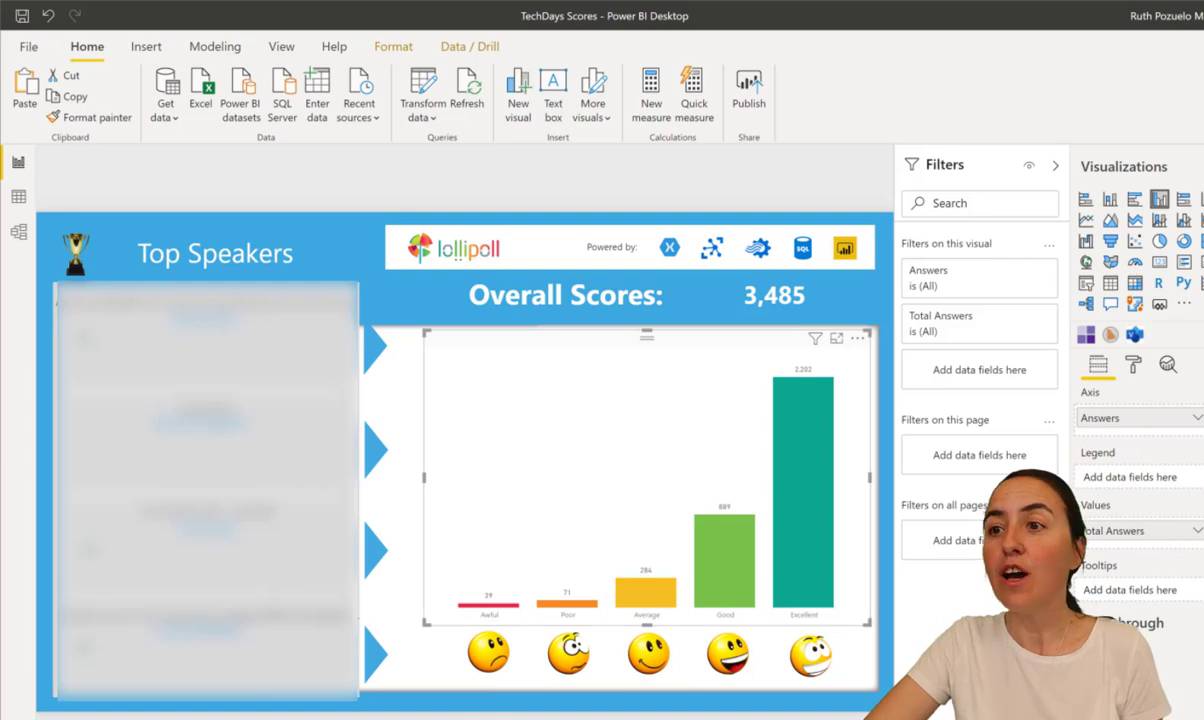
pyautogui.hotkey('ctrl', 'pagedown')
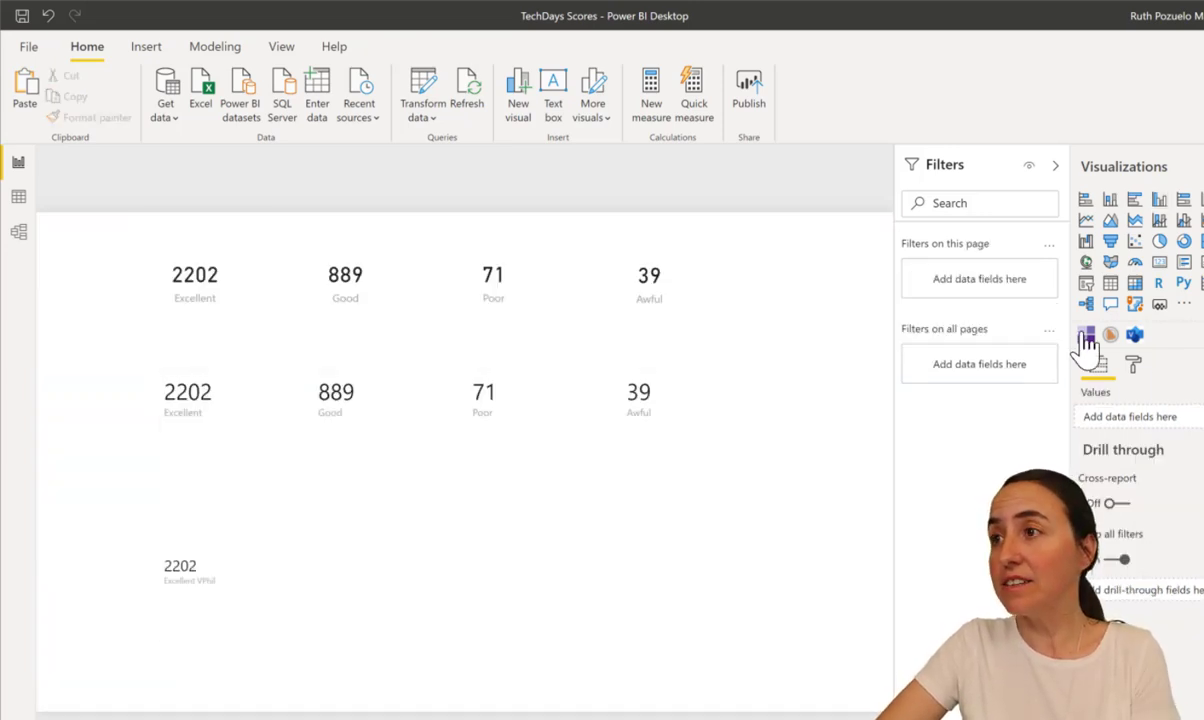